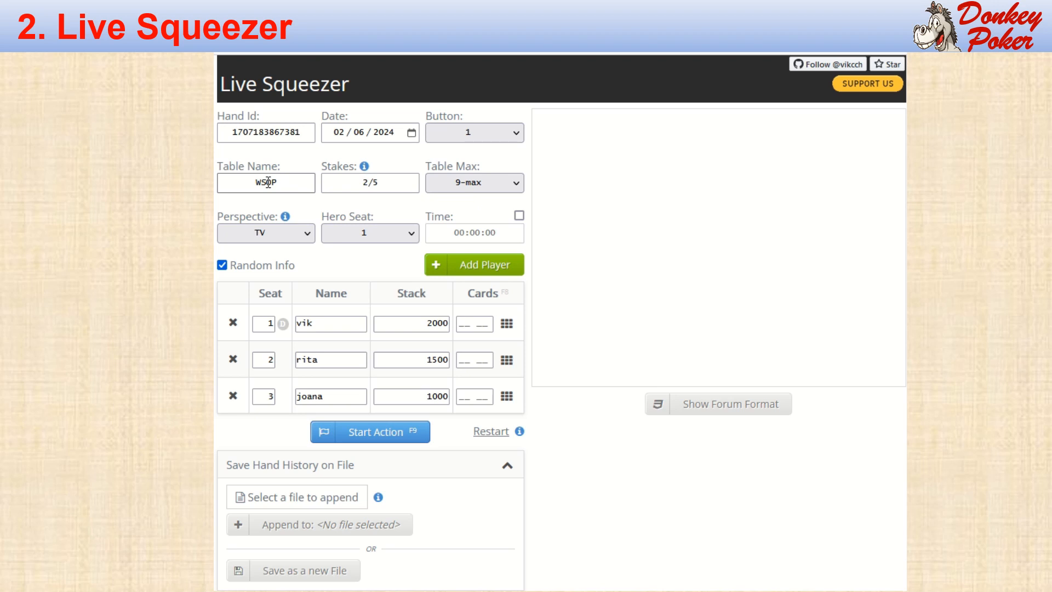
Step: Set the table name to RedRock and read the input help for the stakes format
double_click(268, 182)
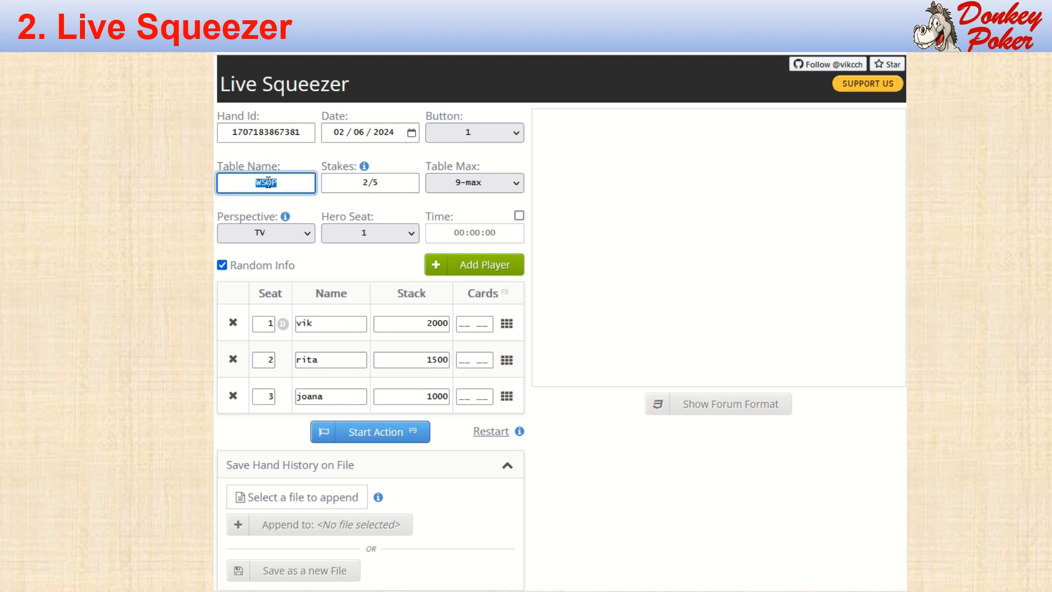
text(RedRock)
click(378, 184)
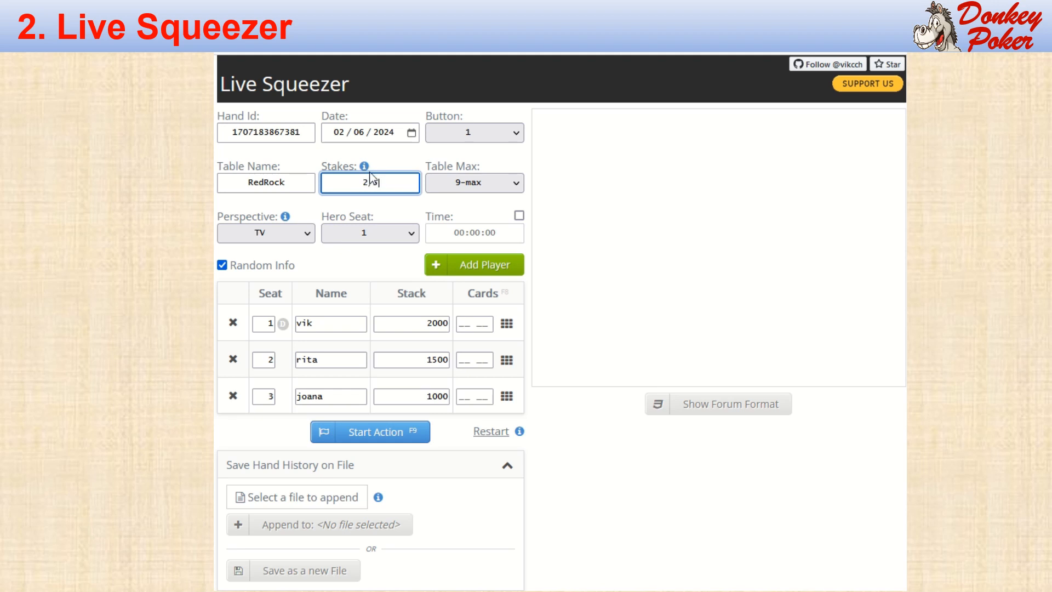
click(365, 167)
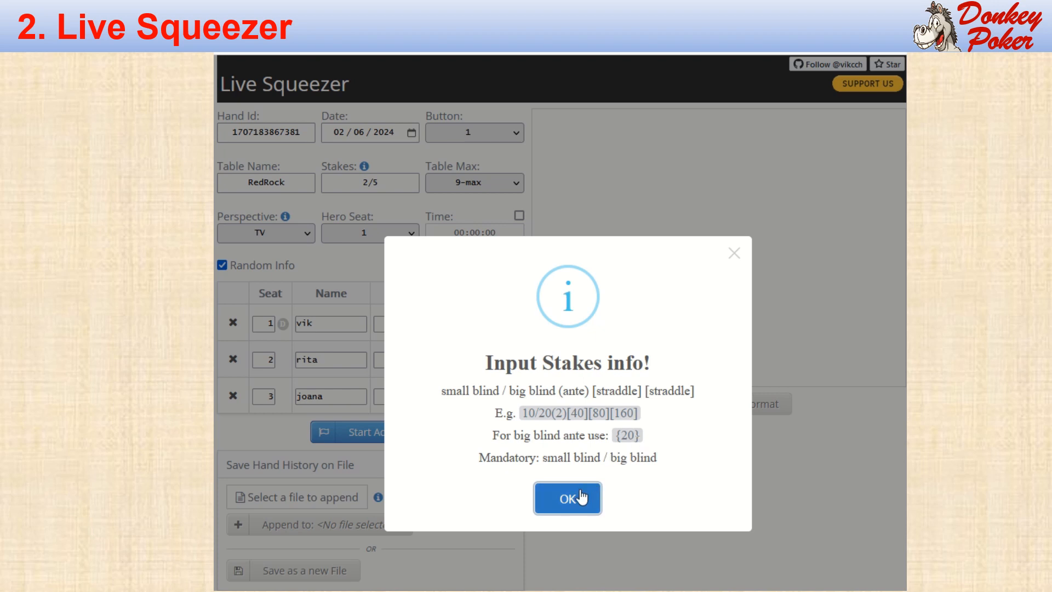
click(567, 499)
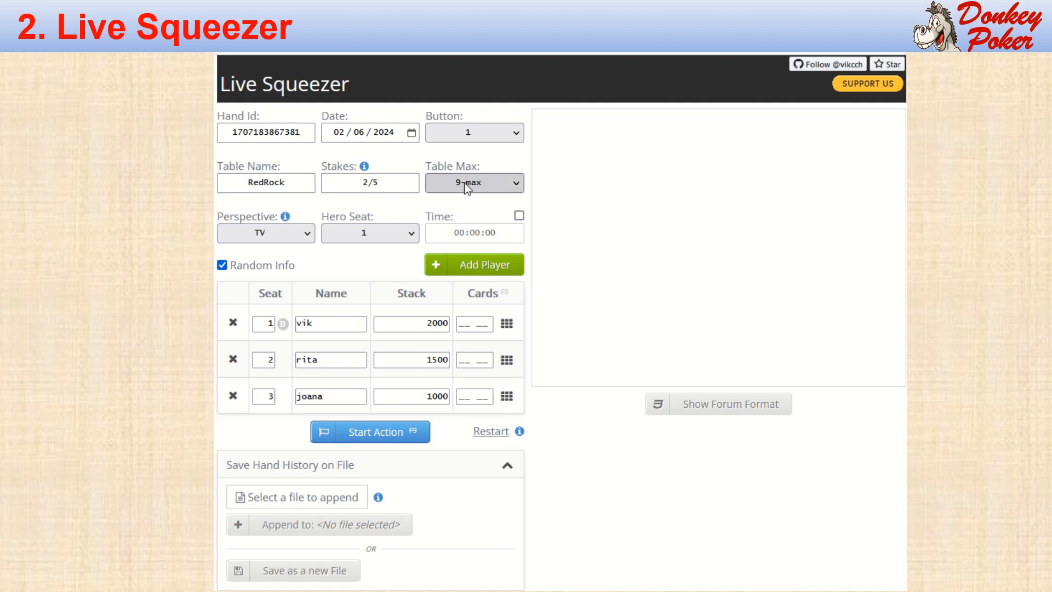
Step: Keep the table size at 9-max, and set the perspective to Hero after reading its help
click(518, 185)
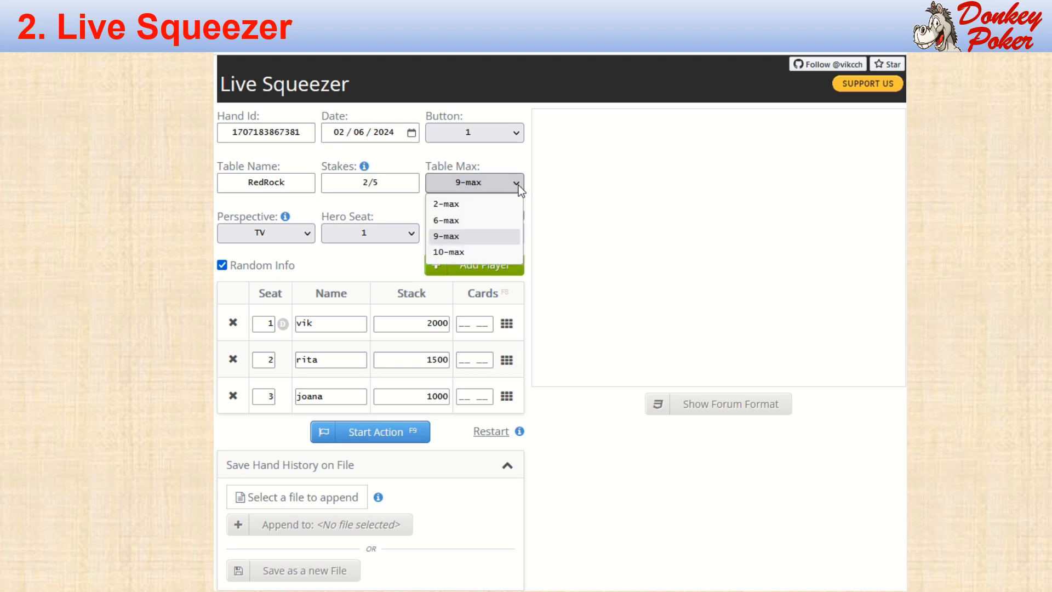
click(519, 185)
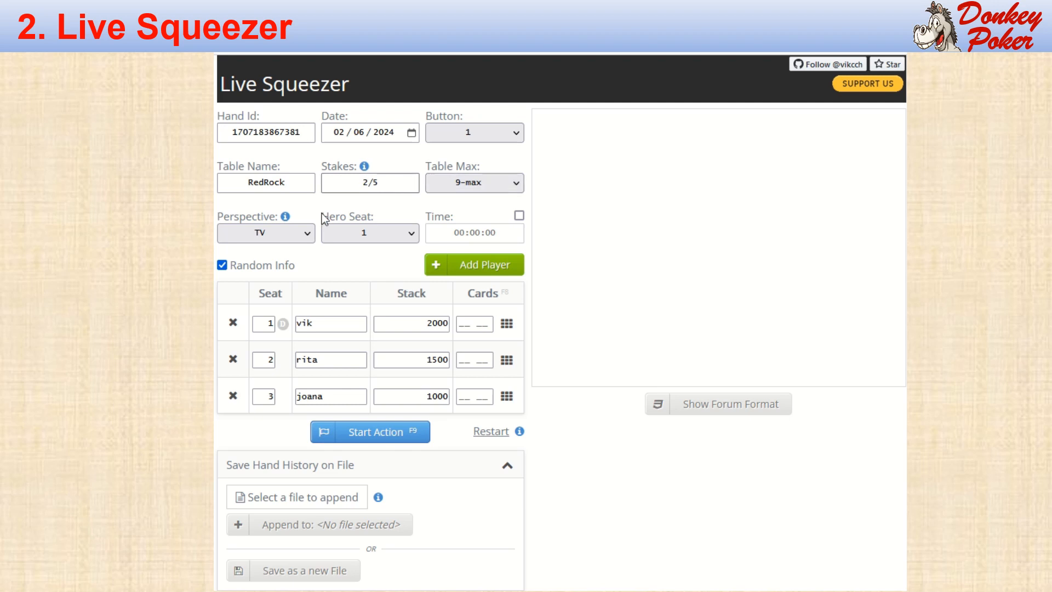
click(286, 218)
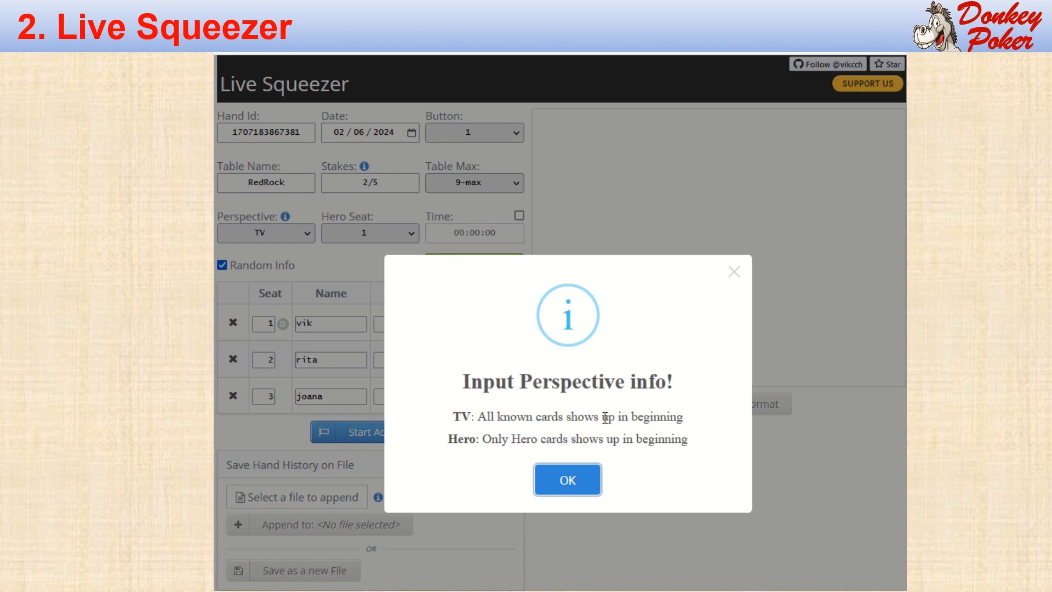
click(567, 482)
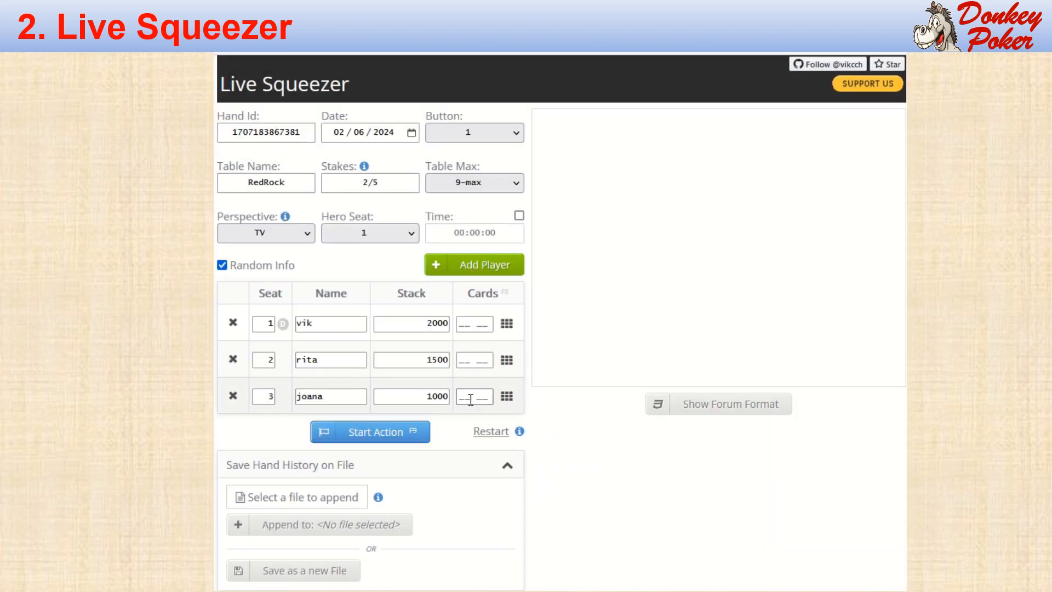
click(307, 232)
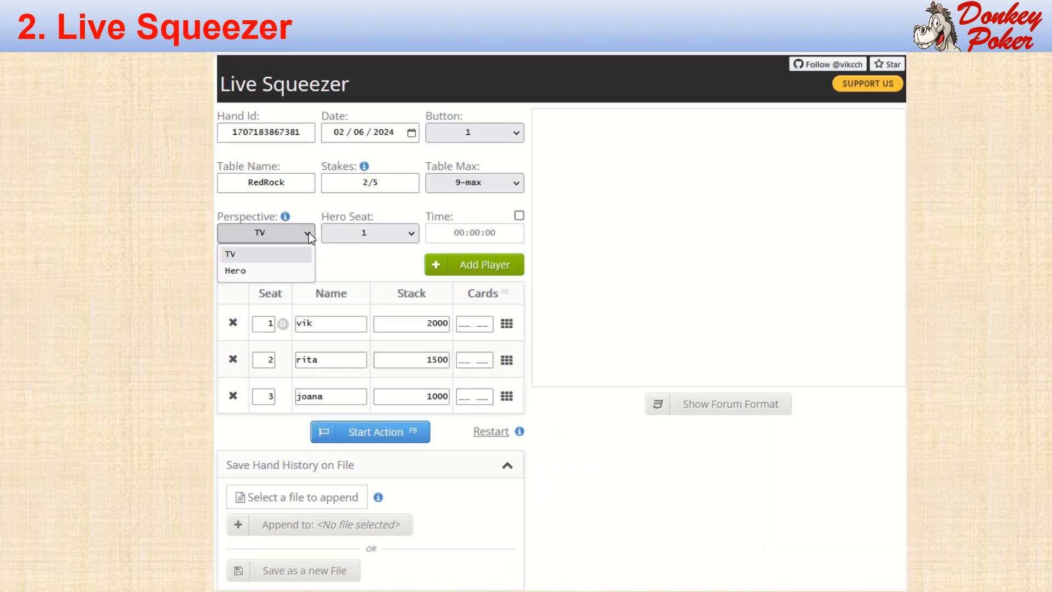
click(276, 271)
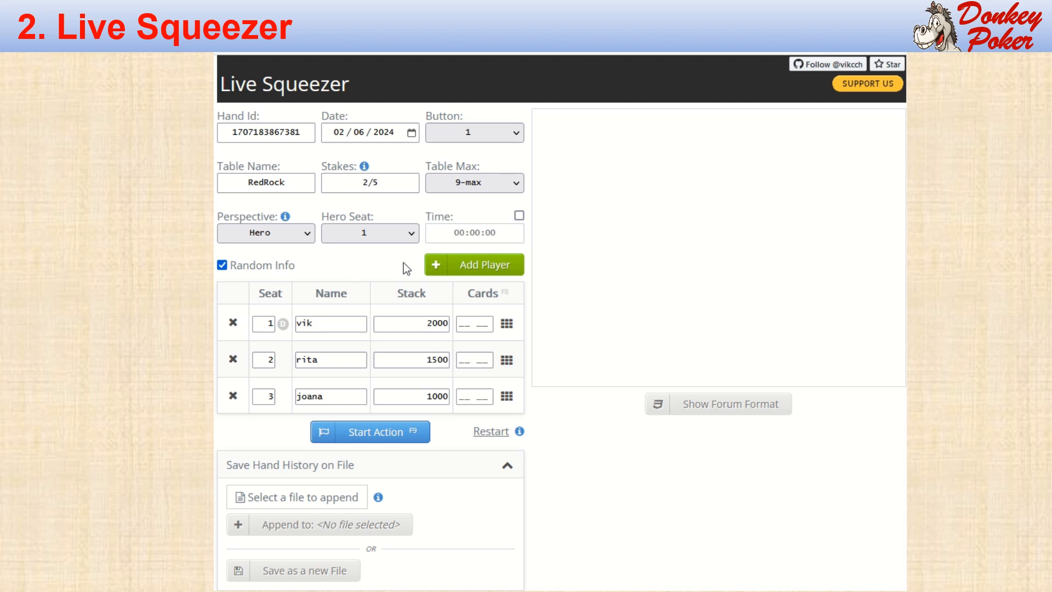
Step: Add five more players to the table, filling seats 4 through 8
click(438, 267)
click(439, 268)
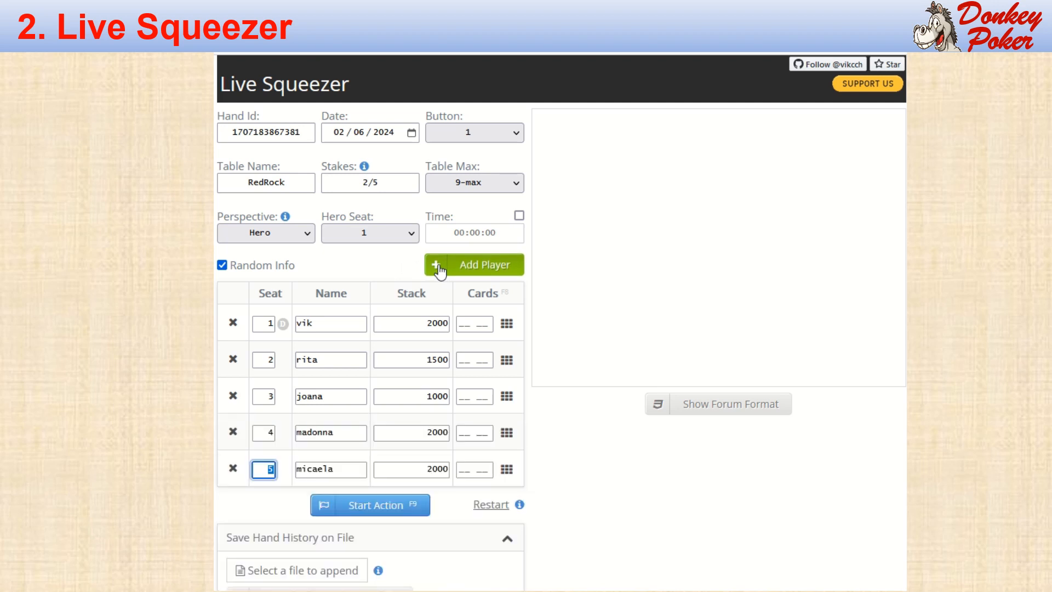
click(438, 268)
click(438, 267)
click(439, 268)
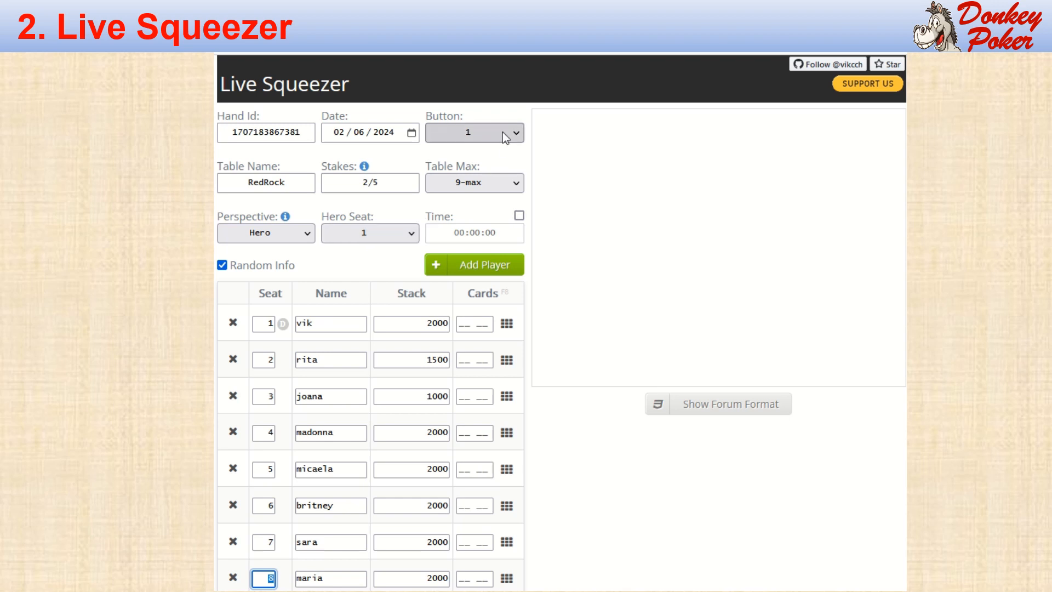
Step: Rename the player in seat 1 to BTN
click(336, 325)
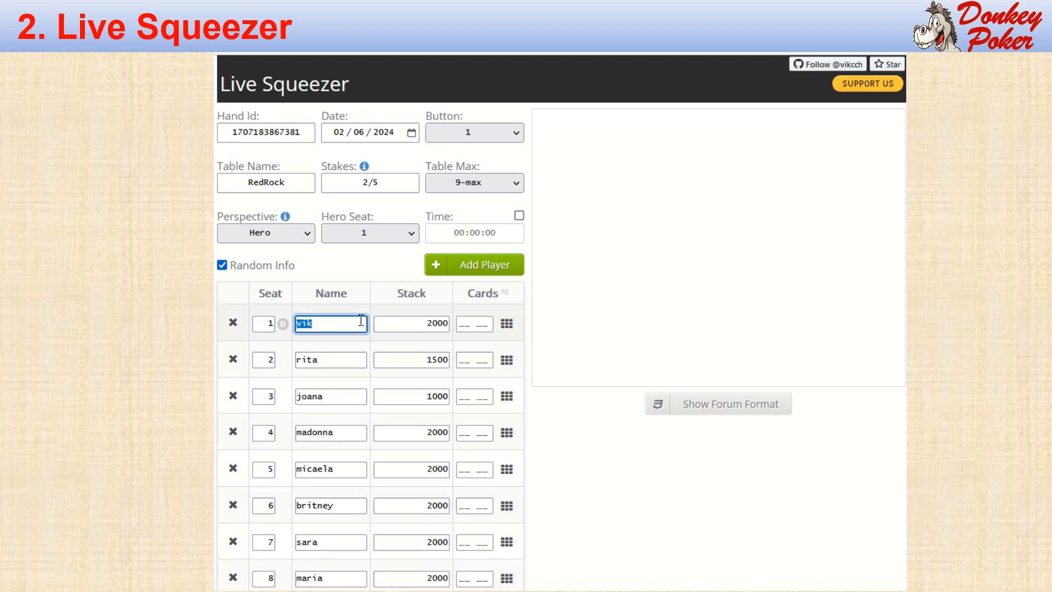
text(Btn)
key(BackSpace)
key(BackSpace)
text(Tn)
text(N)
key(BackSpace)
key(BackSpace)
text(N)
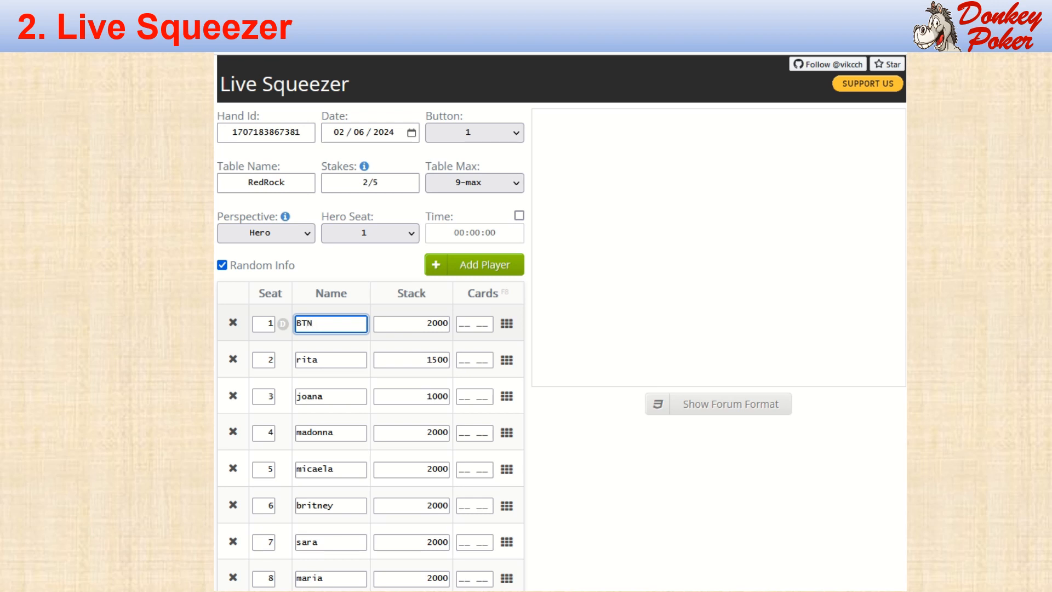
Step: Rename the players in seats 2 and 3 to SB and BB
double_click(311, 362)
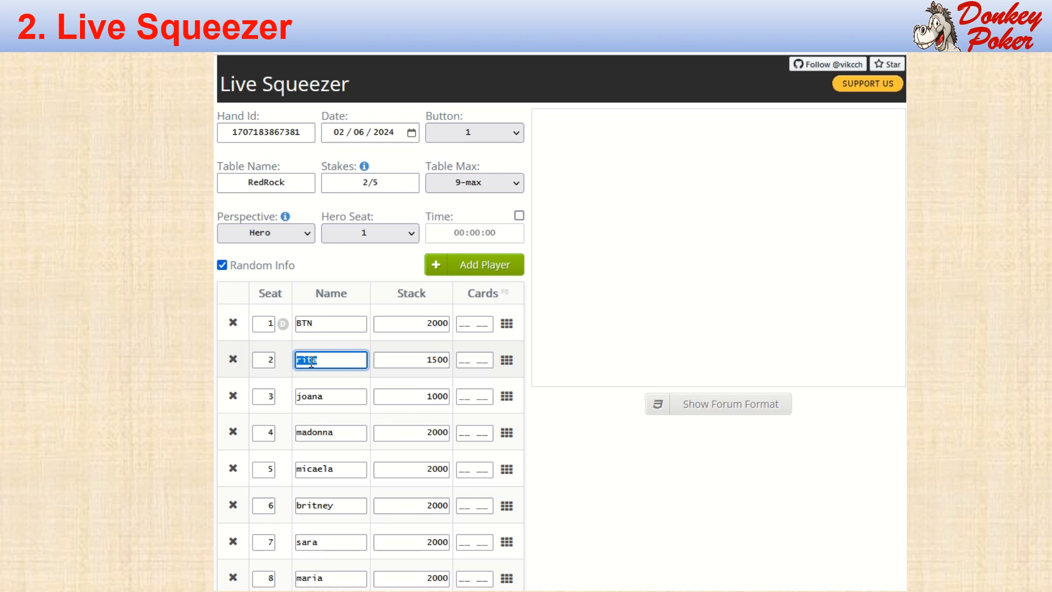
text(SB)
double_click(313, 393)
text(BB)
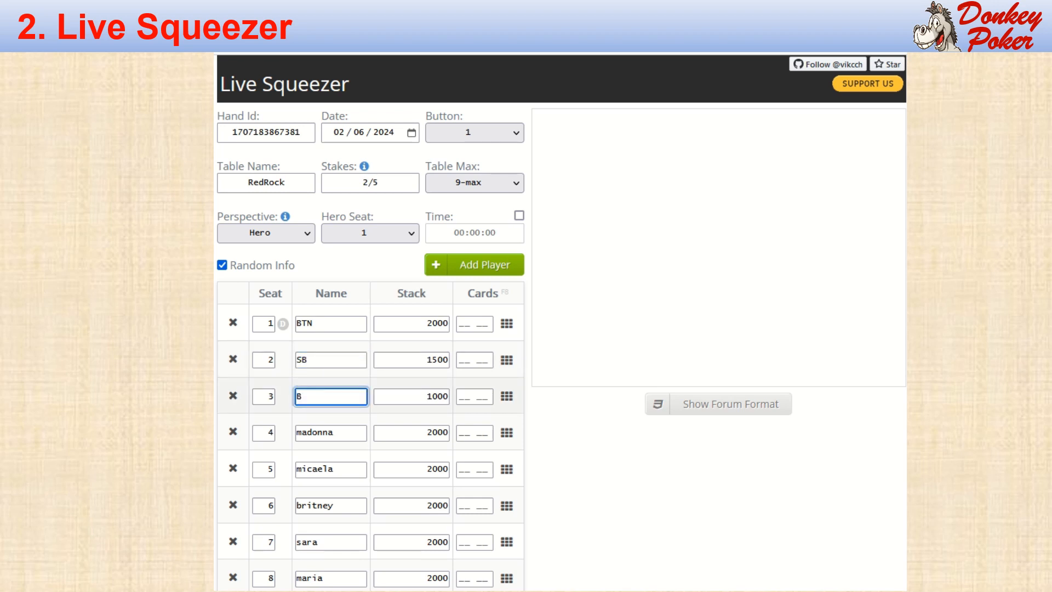
Step: Rename the players in seats 4 and 5 to UTG and UTGplus1
double_click(312, 431)
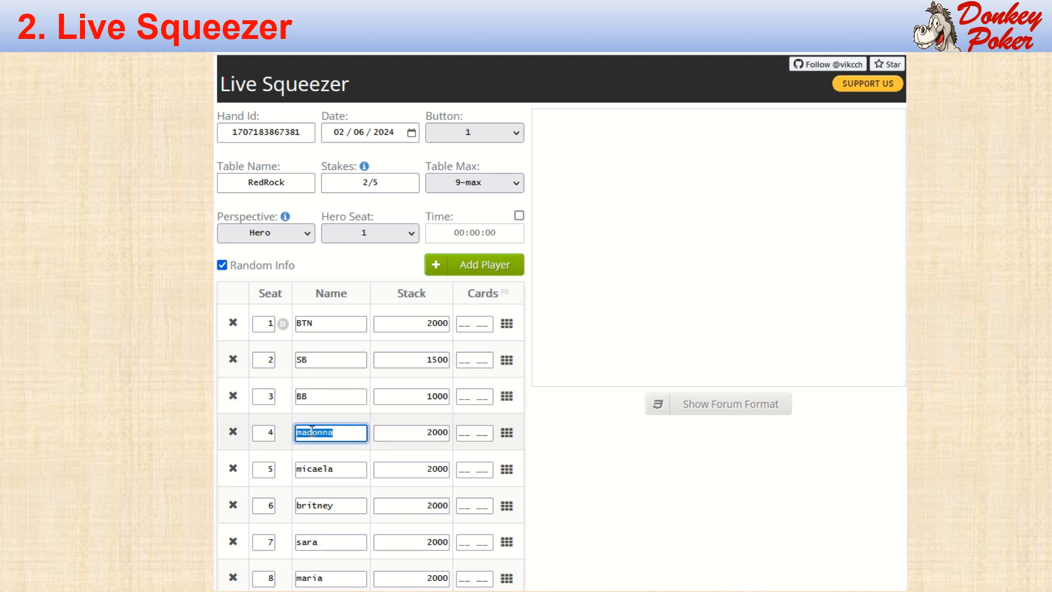
text(UTG)
double_click(316, 469)
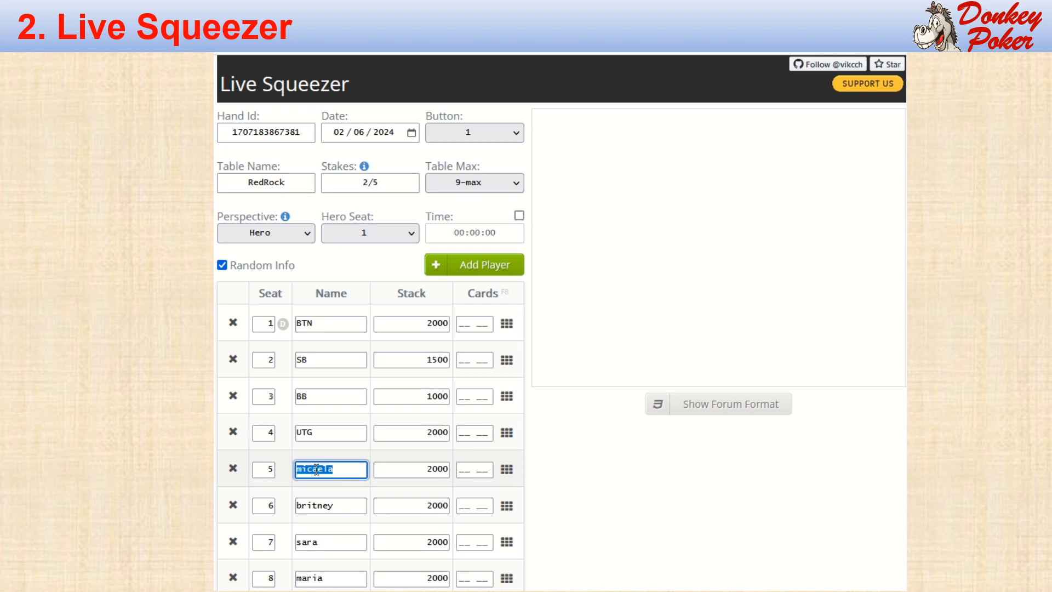
text(UTG1)
key(BackSpace)
text(plus1)
Step: Rename the players in seats 6, 7 and 8 to LJ, Hj and CO
double_click(321, 503)
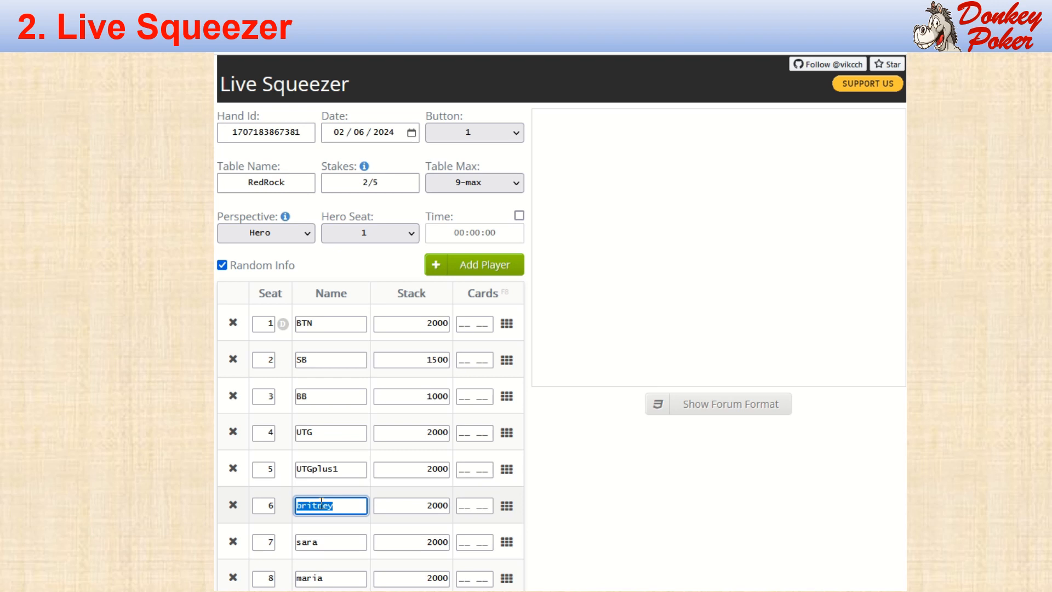
text(LJ)
double_click(308, 541)
text(Hj)
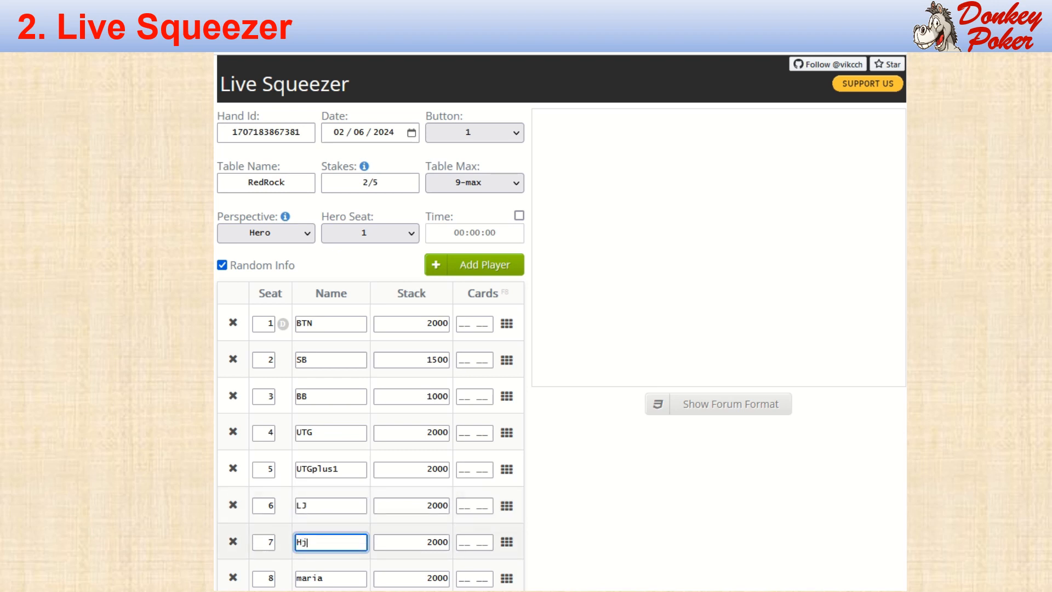
double_click(314, 578)
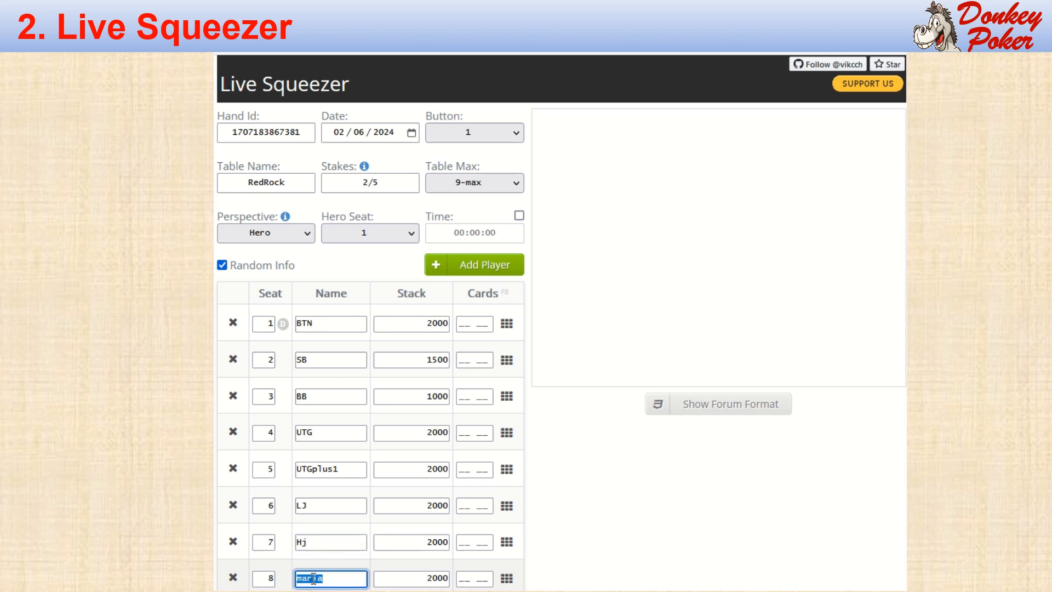
text(CO)
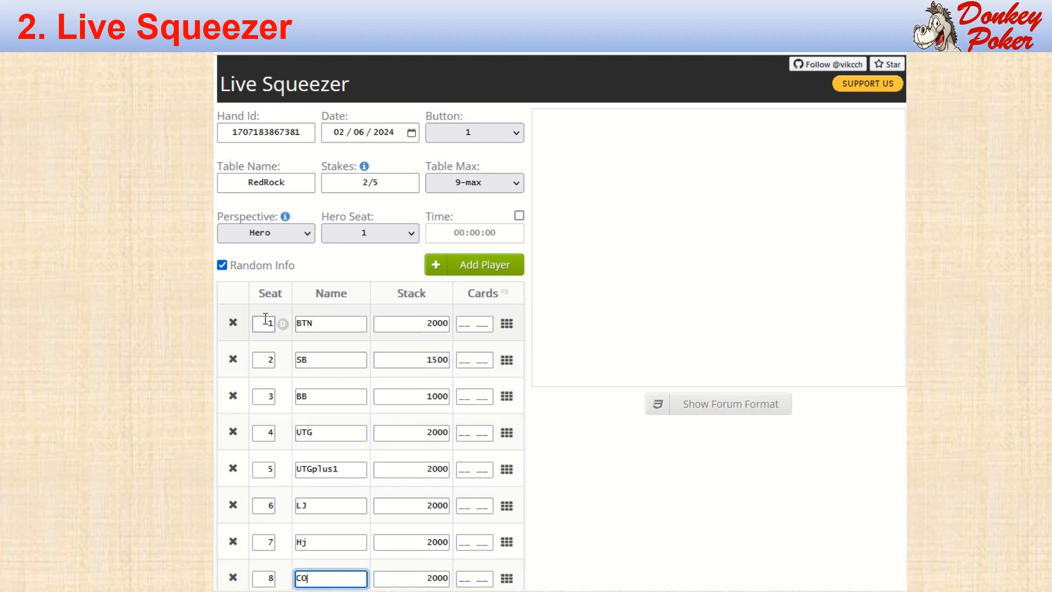
Step: Set the hero seat to 8
click(414, 237)
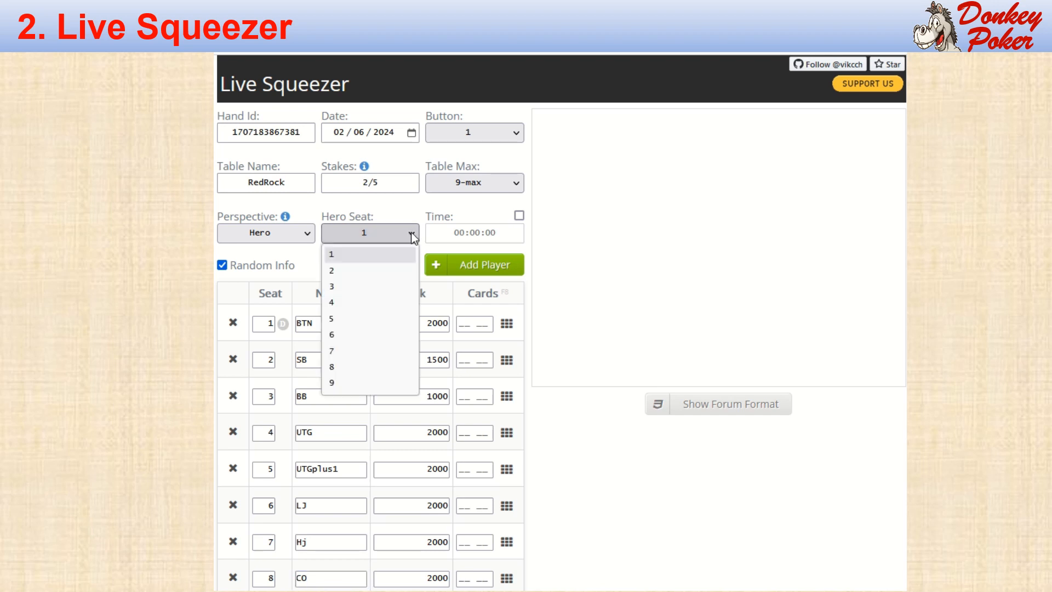
click(347, 373)
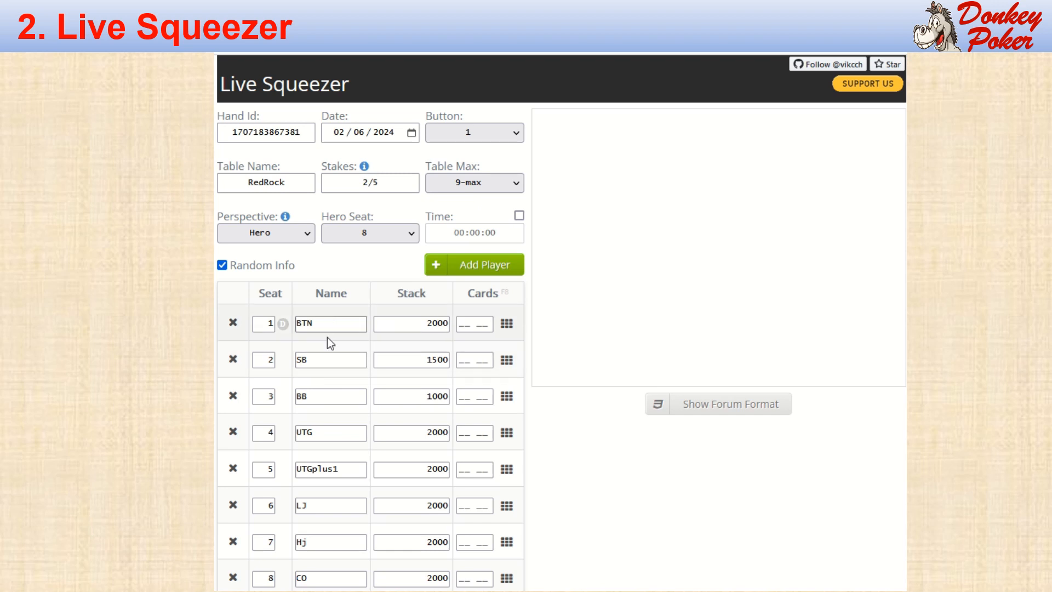
click(326, 360)
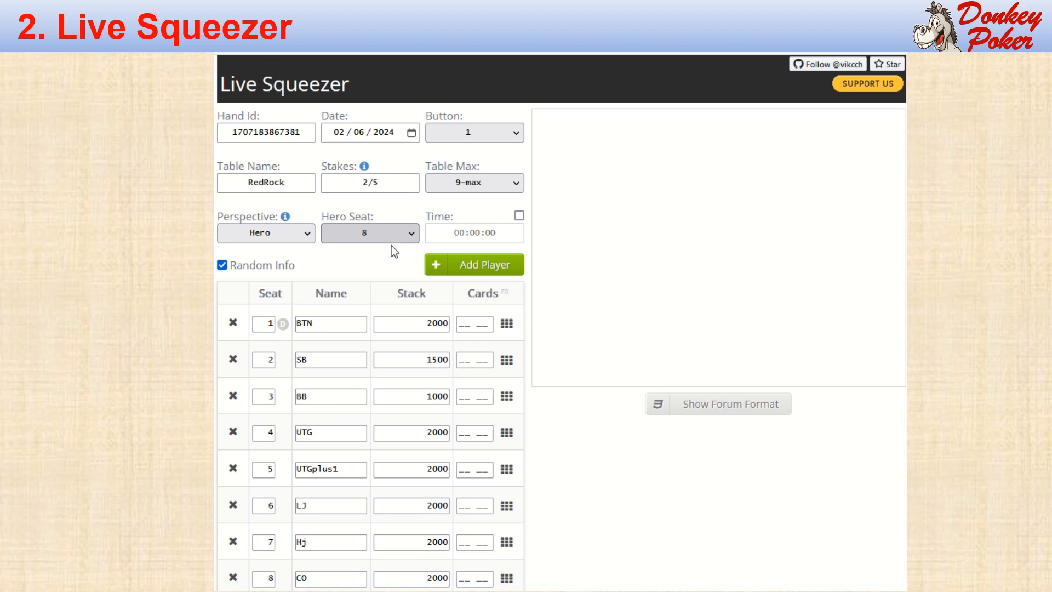
Step: Set the stacks of the BTN and SB players to 500
double_click(435, 320)
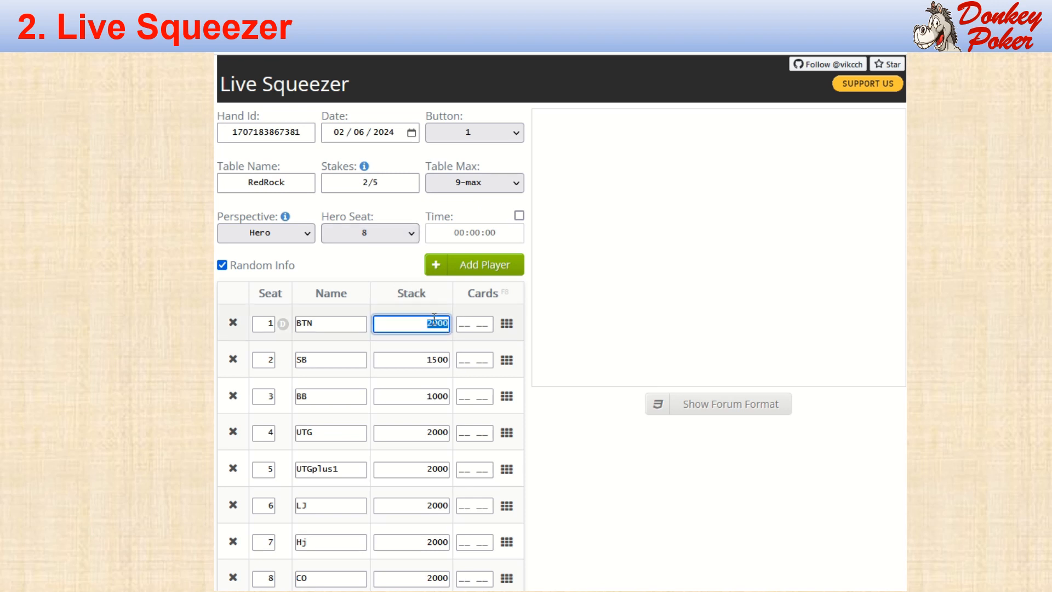
key(BackSpace)
text(500)
double_click(433, 359)
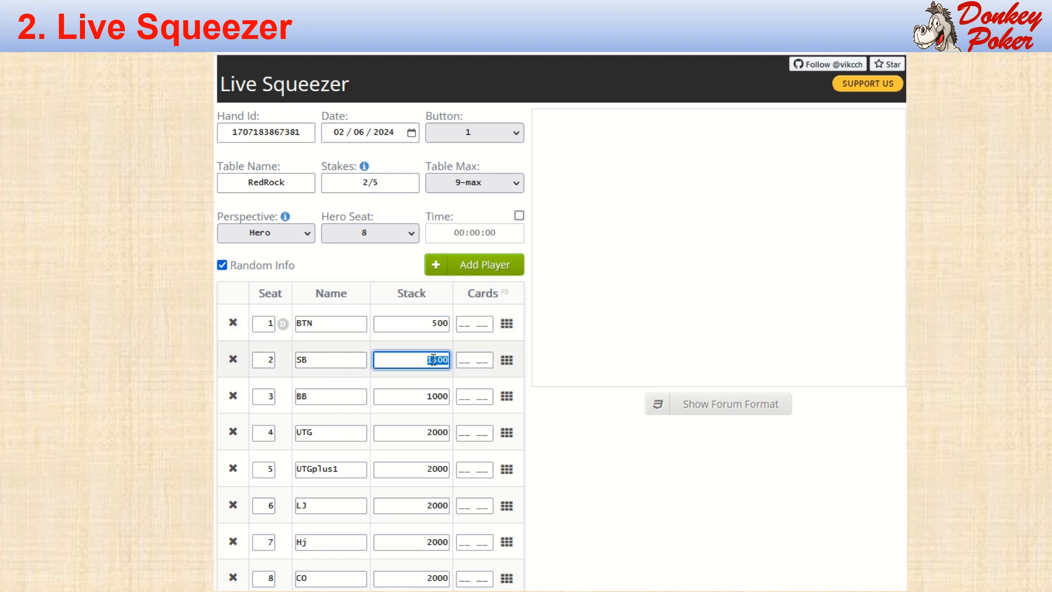
key(BackSpace)
text(500)
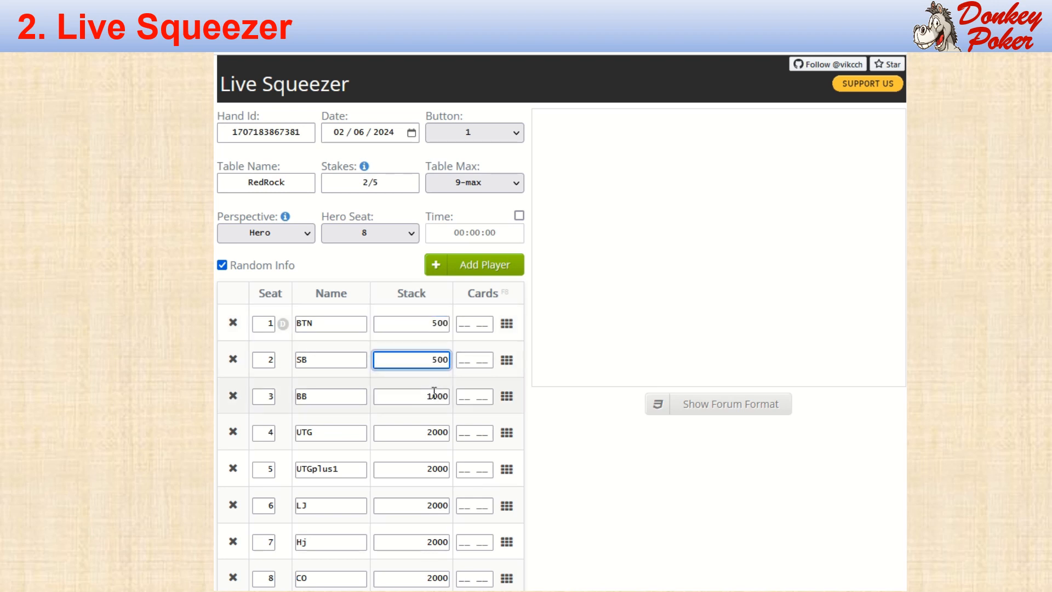
Step: Set the stacks of the BB and UTG players to 500
double_click(433, 396)
text(500)
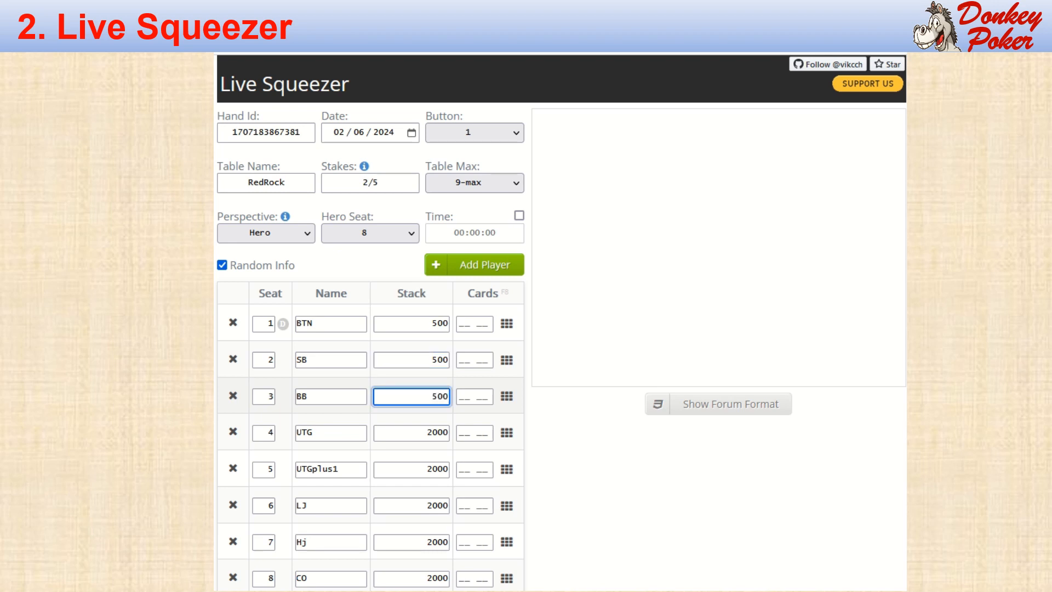
double_click(434, 434)
text(500)
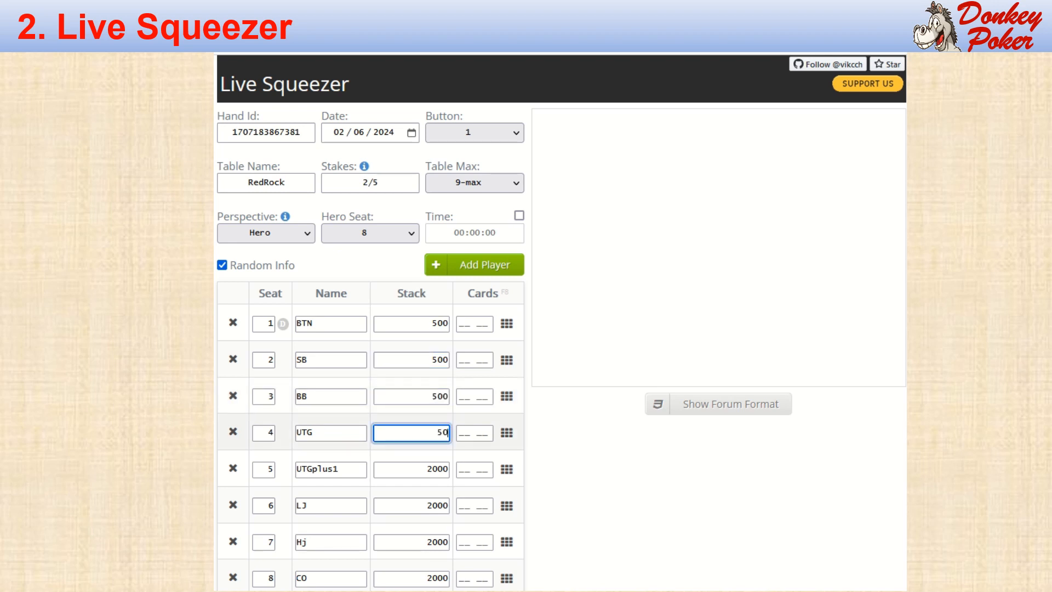
Step: Set the stack of the UTGplus1 player to 500
double_click(441, 469)
text(5)
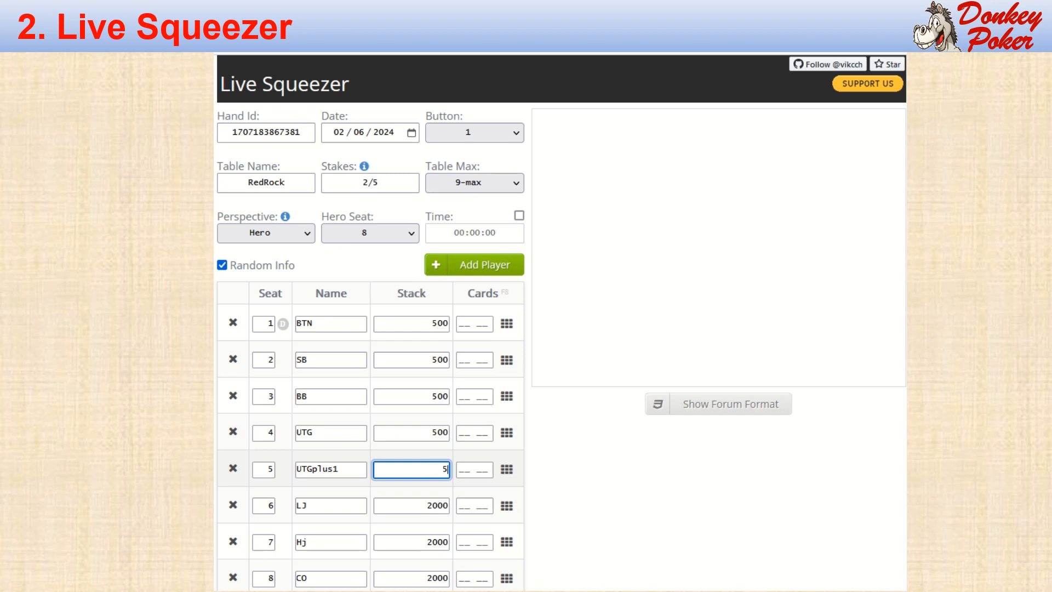
key(BackSpace)
text(00)
key(BackSpace)
key(BackSpace)
text(500)
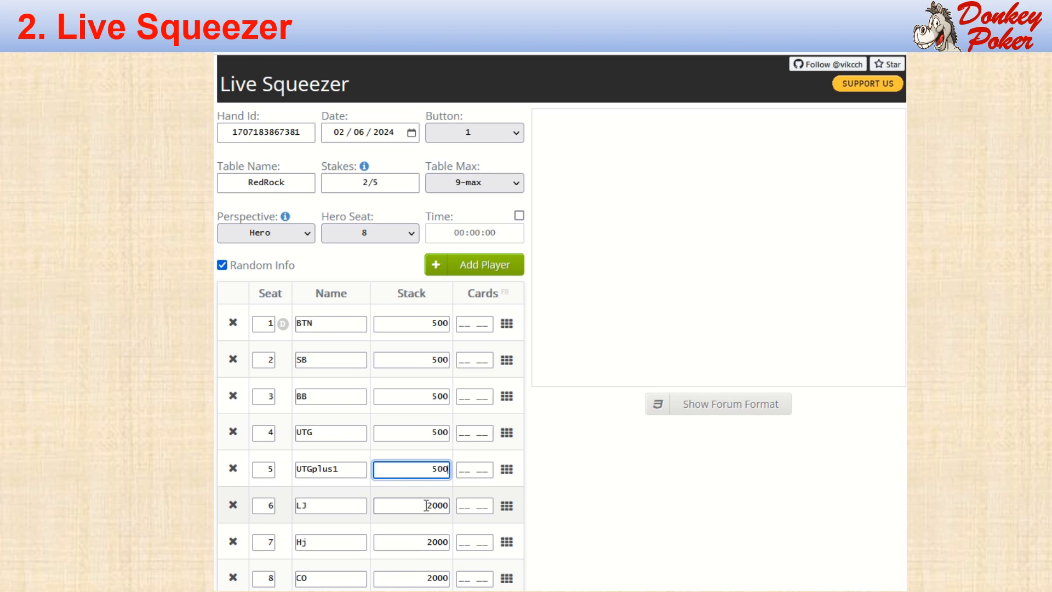
Step: Set the stacks of the LJ and Hj players to 500
double_click(442, 505)
key(BackSpace)
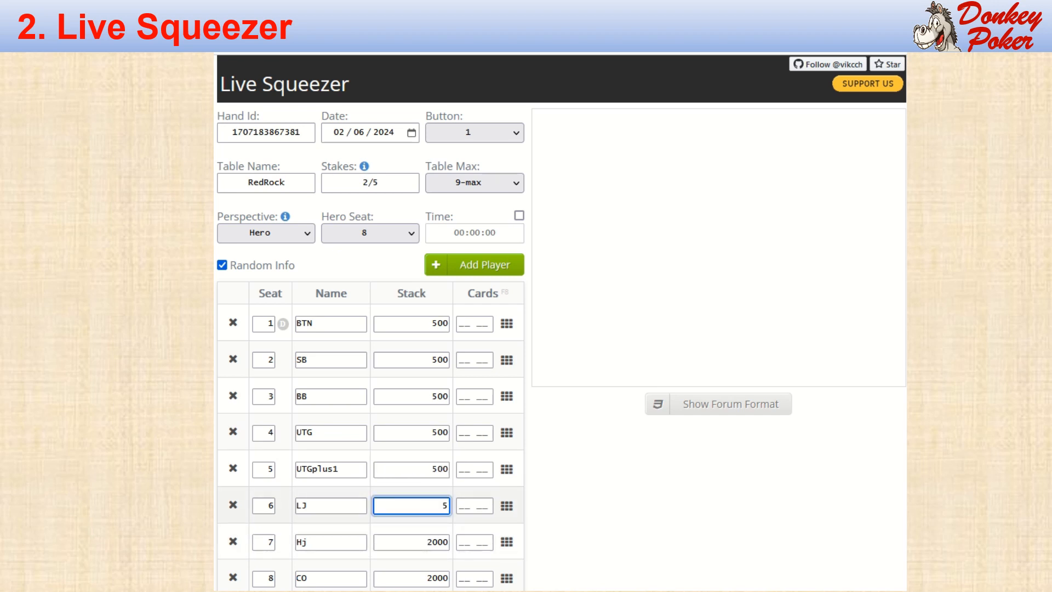
text(500)
double_click(432, 541)
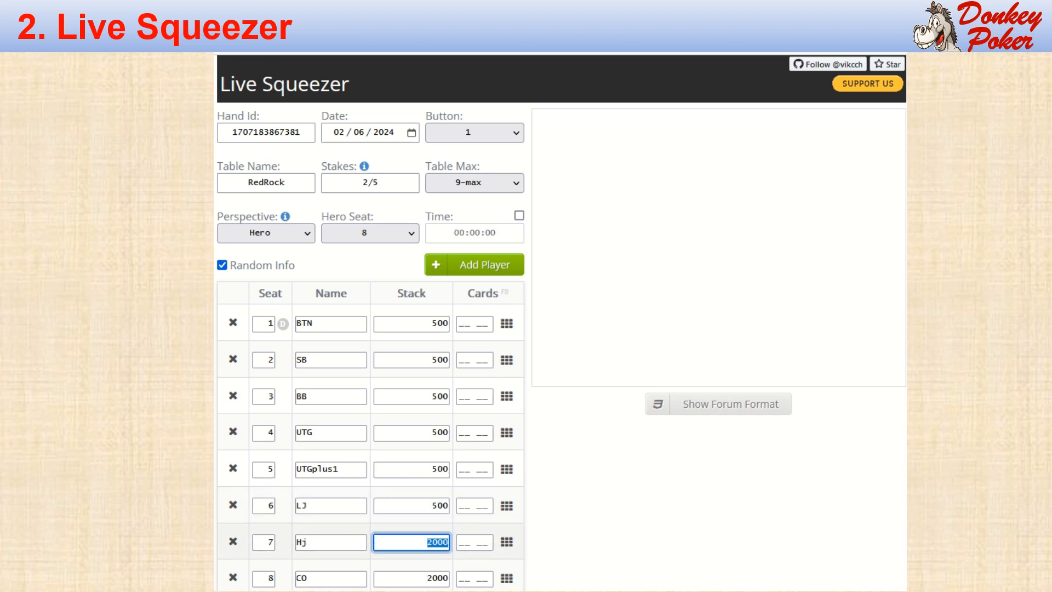
key(BackSpace)
text(500)
Step: Set the stack of the CO player in seat 8 to 640
double_click(438, 580)
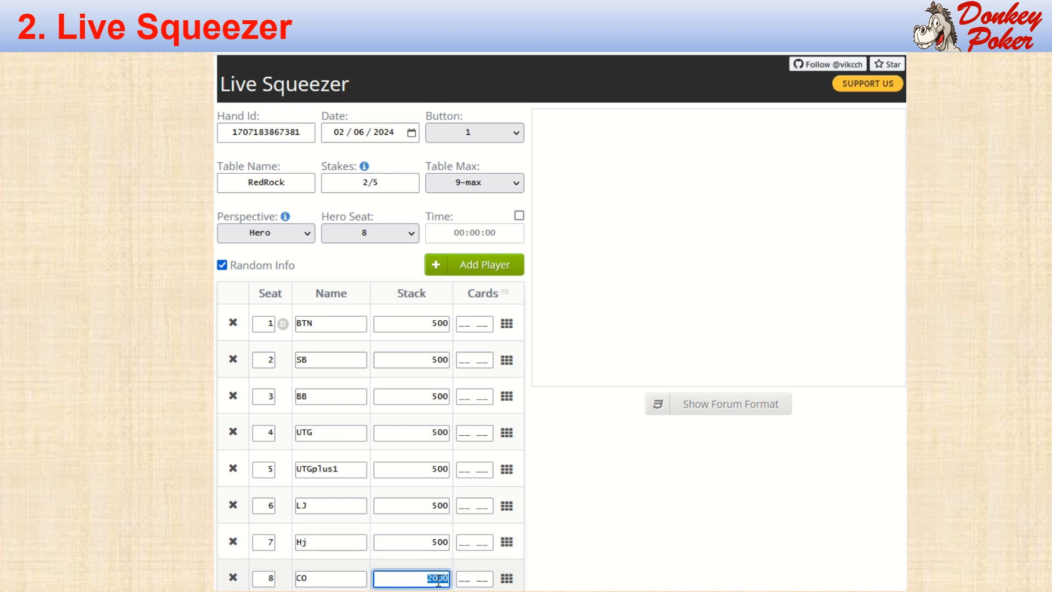
key(BackSpace)
text(500)
double_click(446, 580)
text(640)
Step: Rename the CO player in seat 8 to Hero
double_click(335, 577)
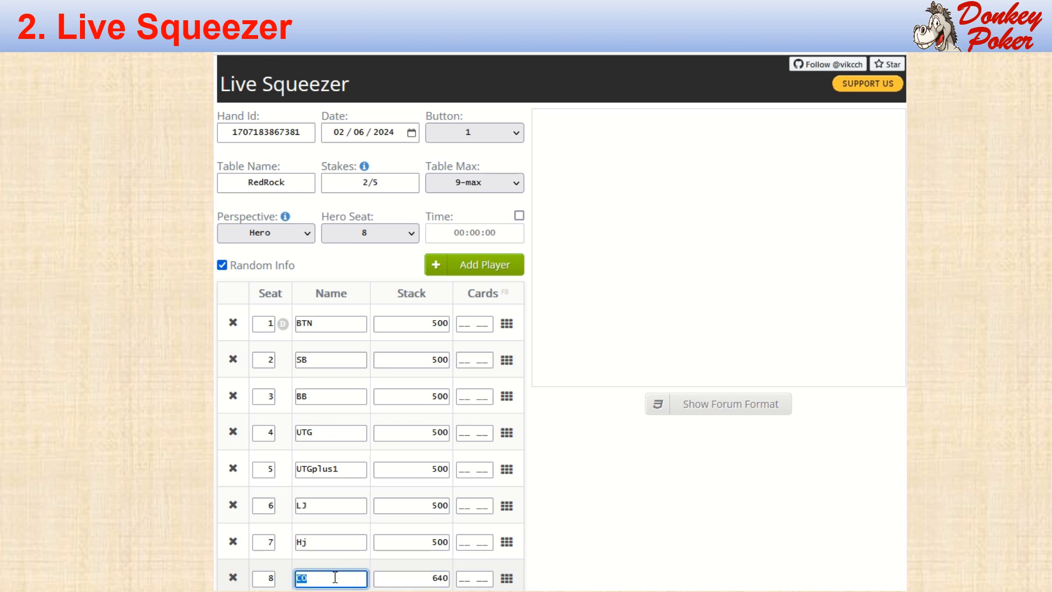
text(Hero)
key(Tab)
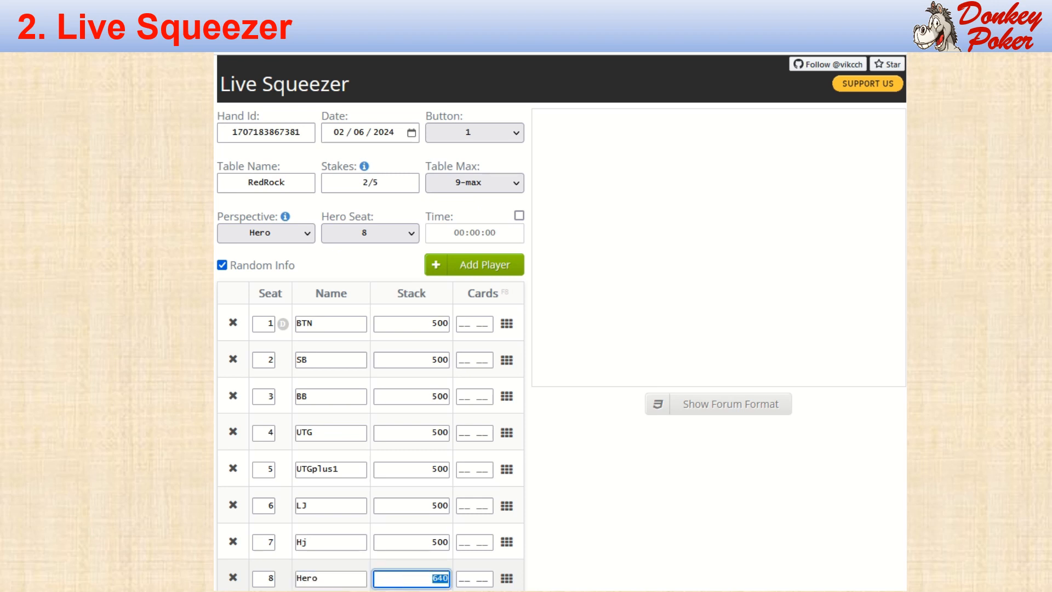
Step: Assign the ace and ten of diamonds to Hero in seat 8 as hole cards
click(507, 580)
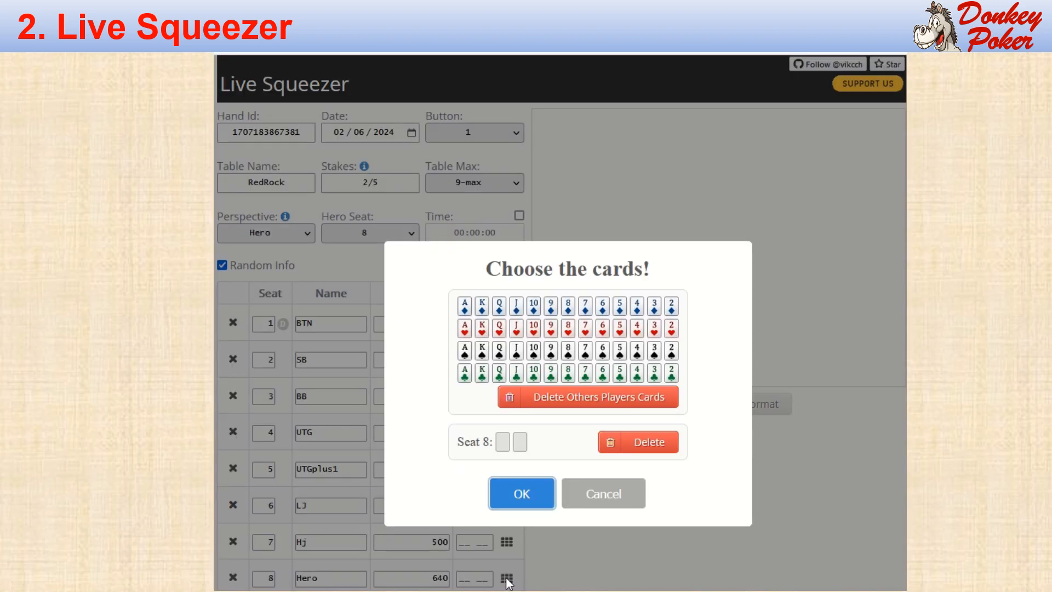
click(467, 307)
click(535, 308)
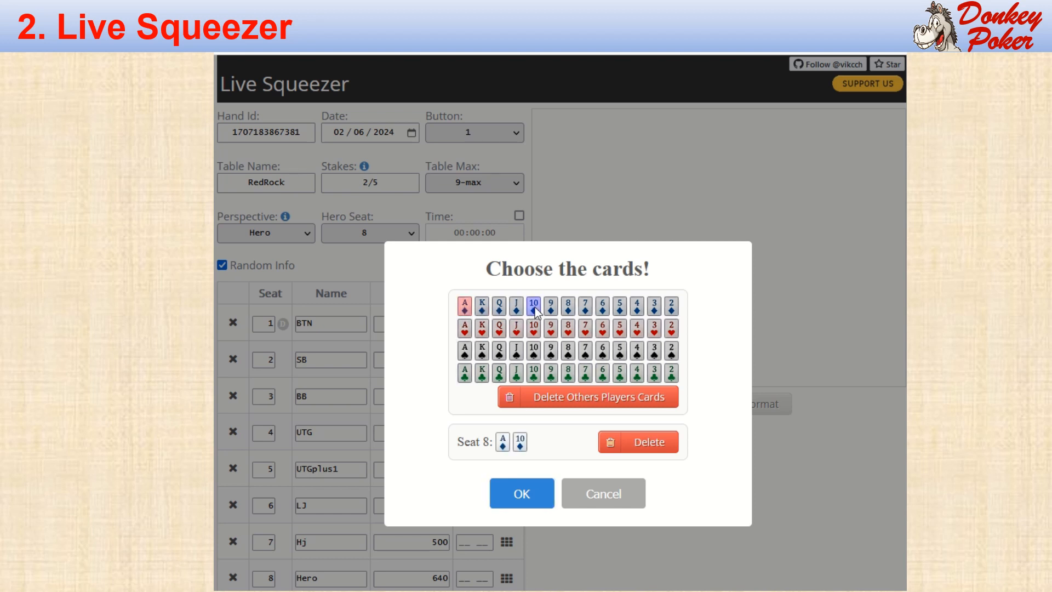
click(522, 493)
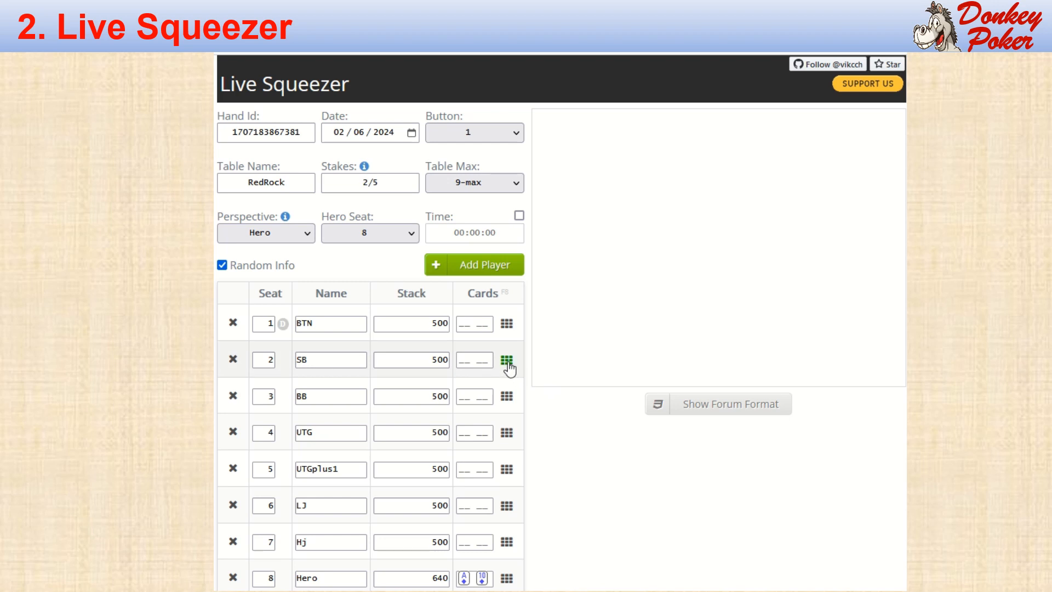
Step: Assign the ace and eight of hearts to the BB player in seat 3 as hole cards
click(507, 398)
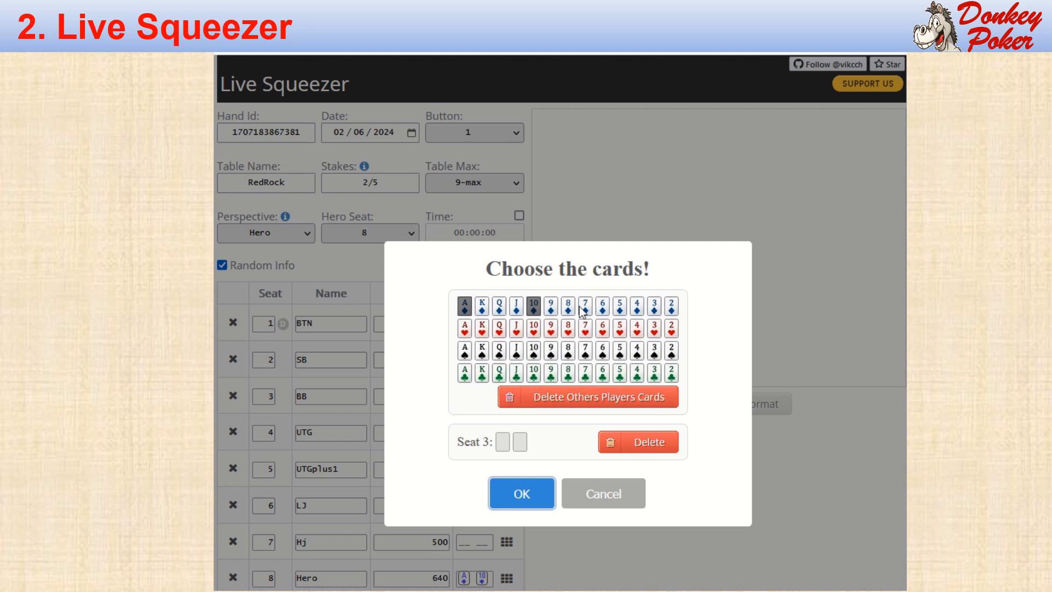
click(466, 330)
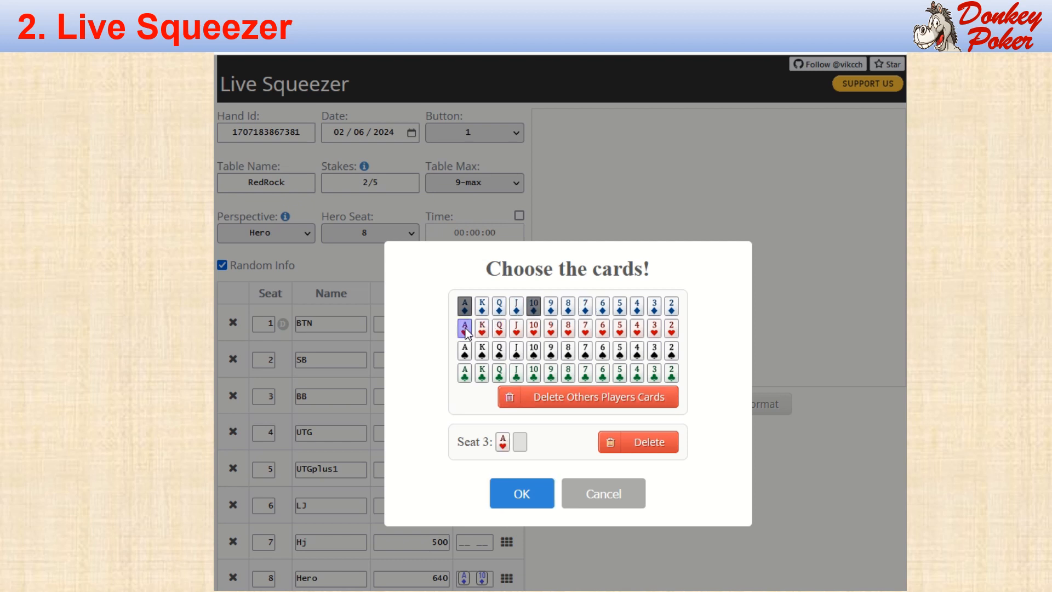
click(569, 331)
click(518, 496)
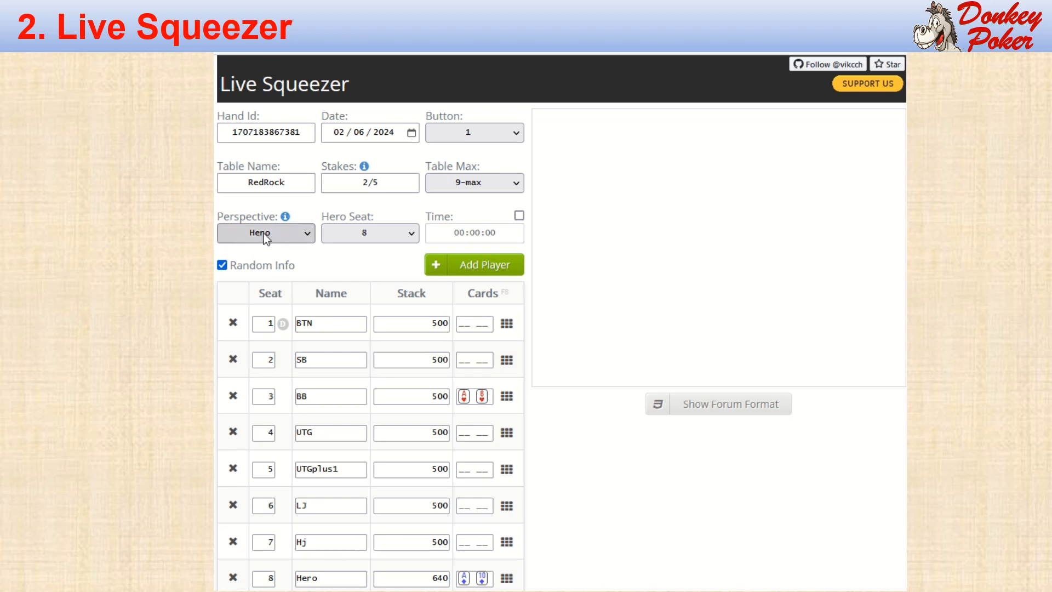
Step: Rename the BB player in seat 3 to LAGRegular
click(474, 397)
click(352, 397)
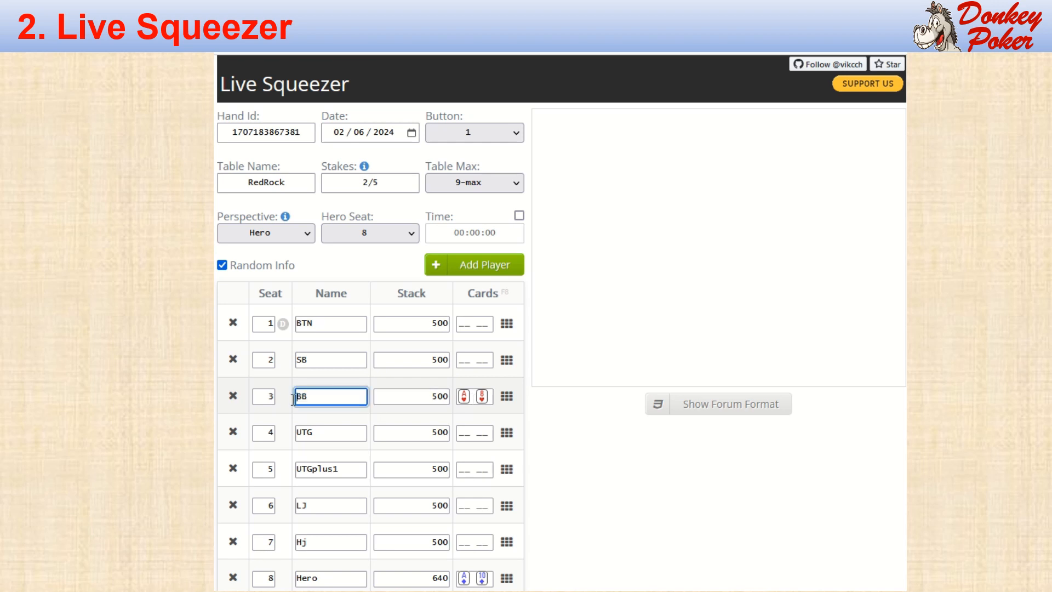
drag(298, 398, 311, 399)
text(LAGRegular)
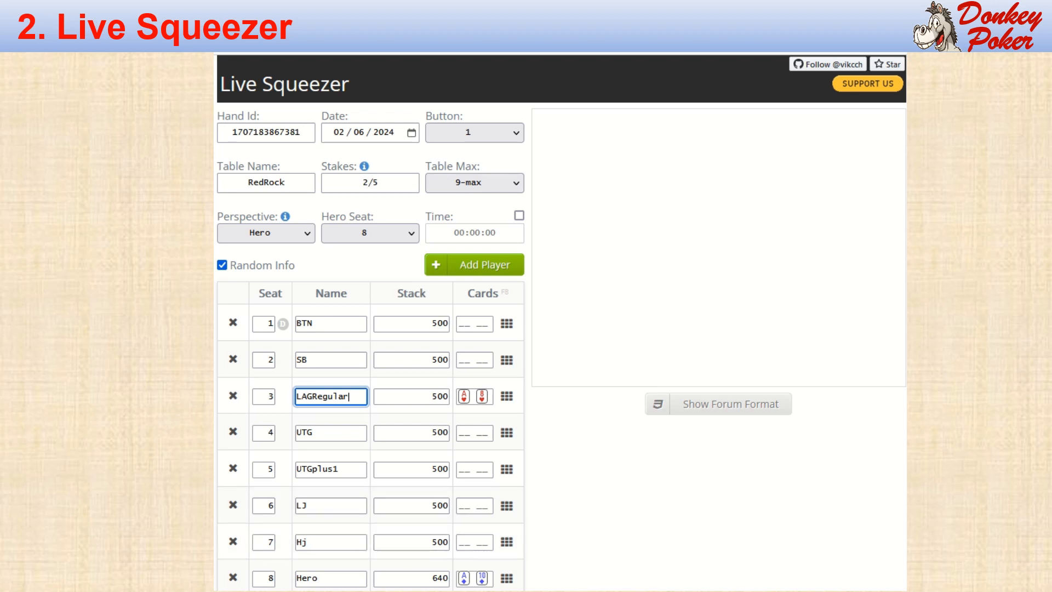
Step: Start the hand's action and record pre-flop folds for UTG, UTGplus1, LJ and Hj
scroll(561, 322, down, 2)
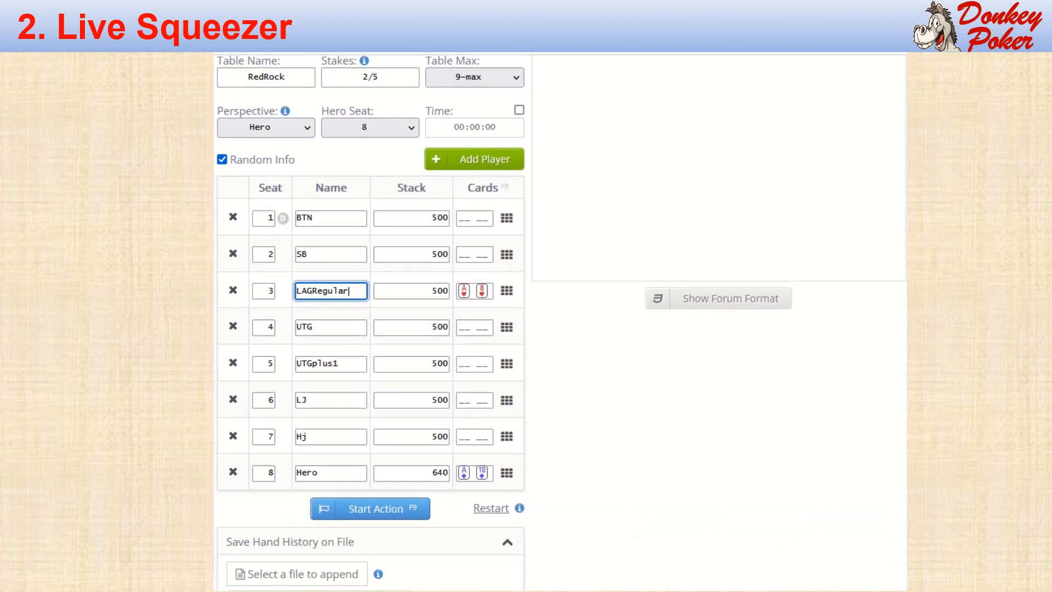
click(390, 511)
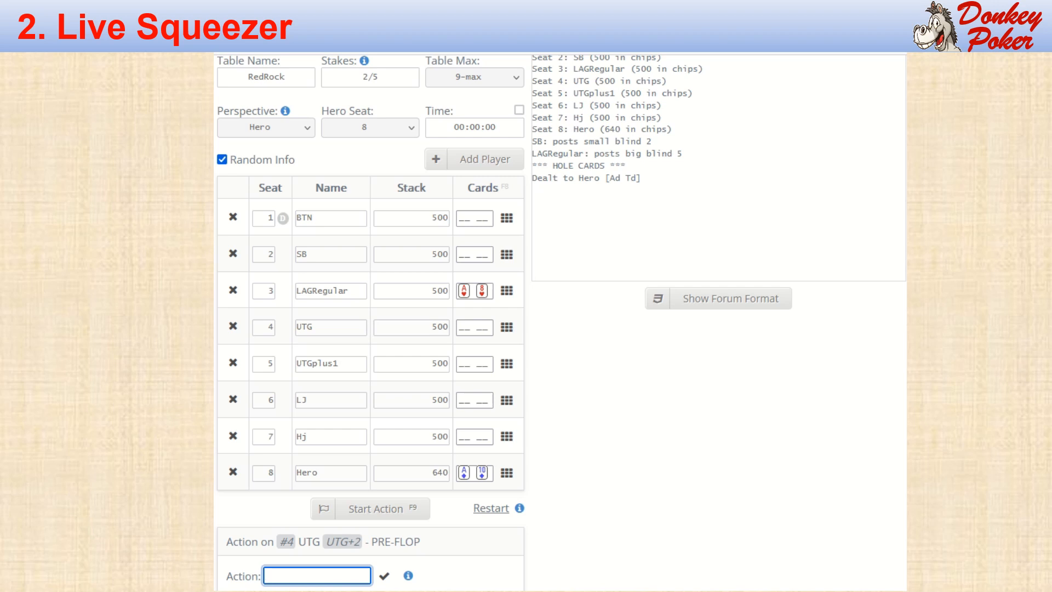
scroll(561, 323, up, 1)
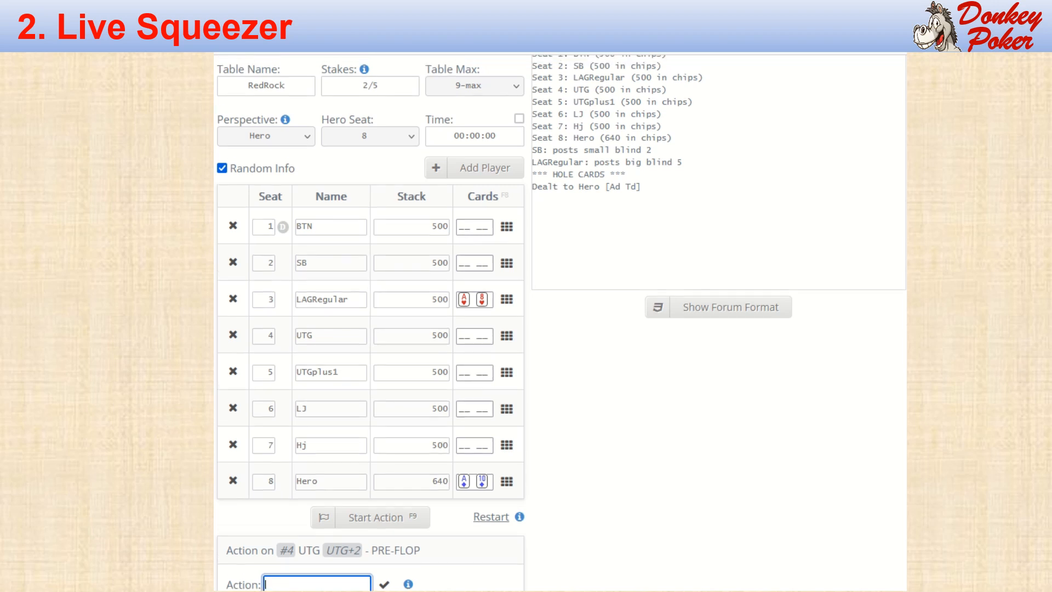
scroll(560, 323, up, 1)
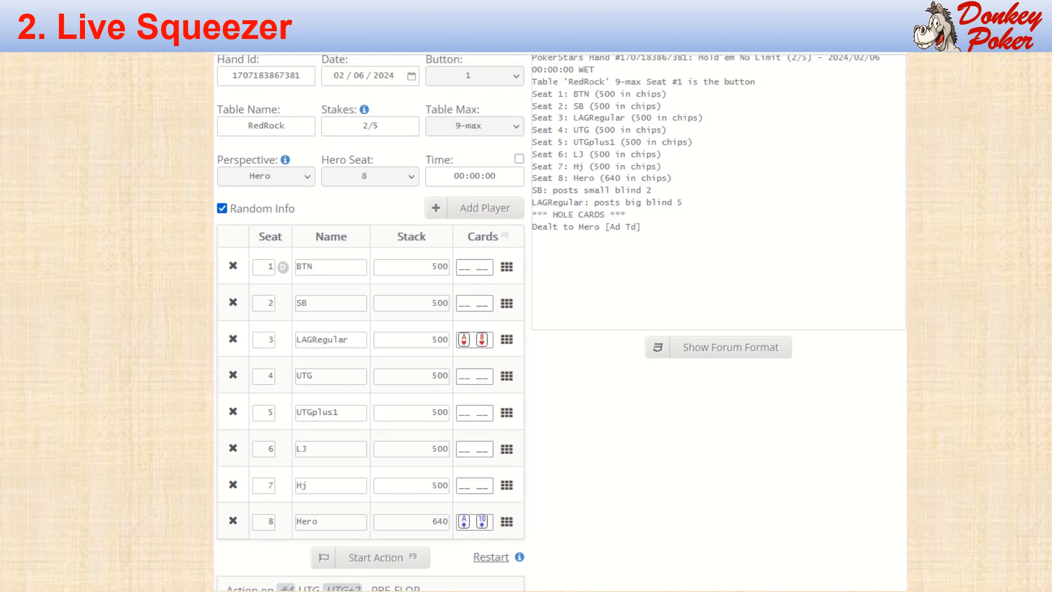
scroll(561, 322, down, 3)
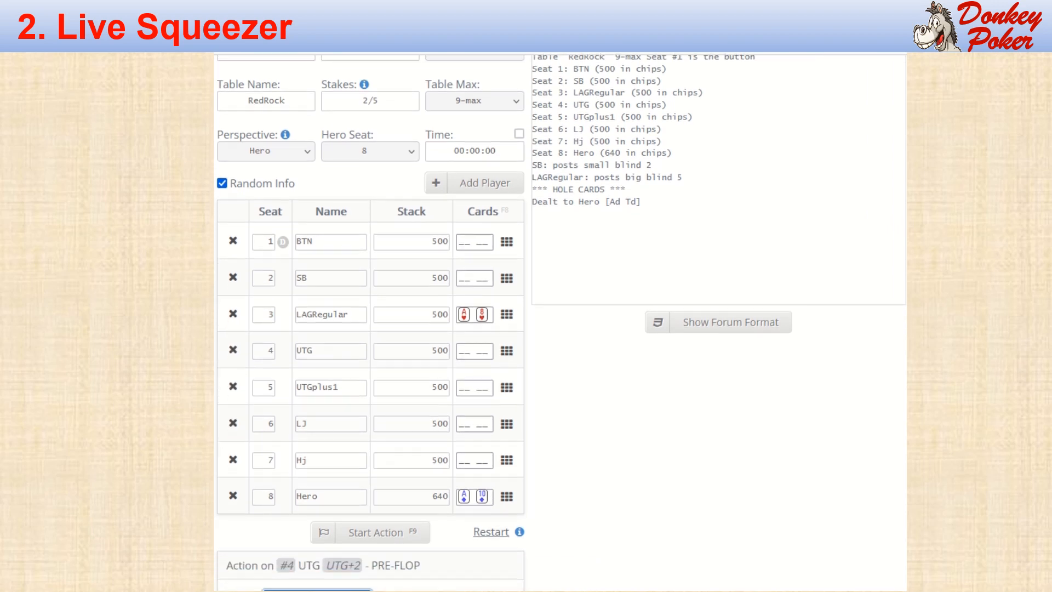
scroll(562, 322, up, 1)
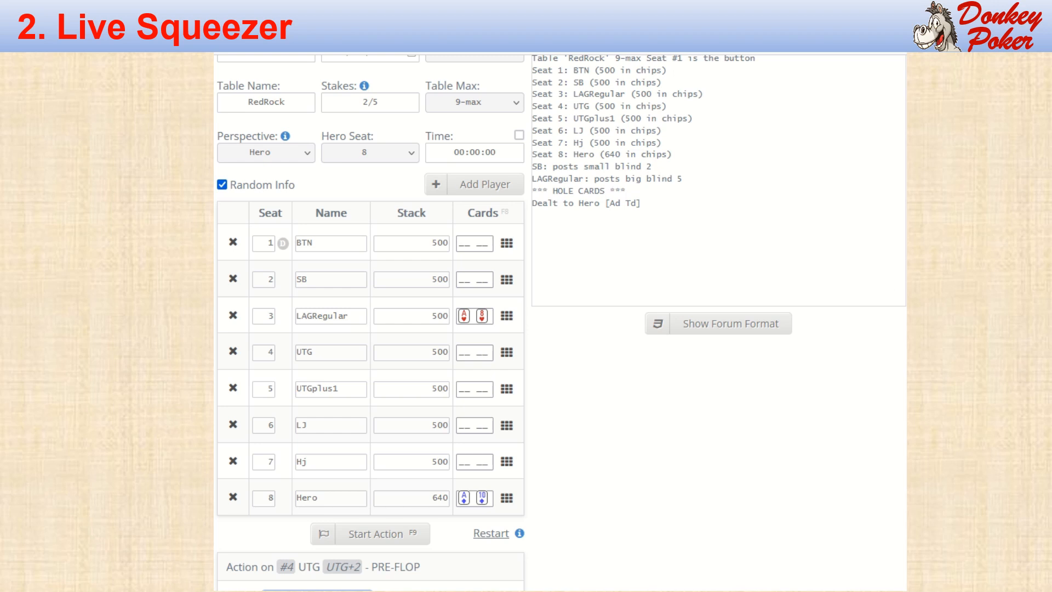
scroll(560, 322, down, 2)
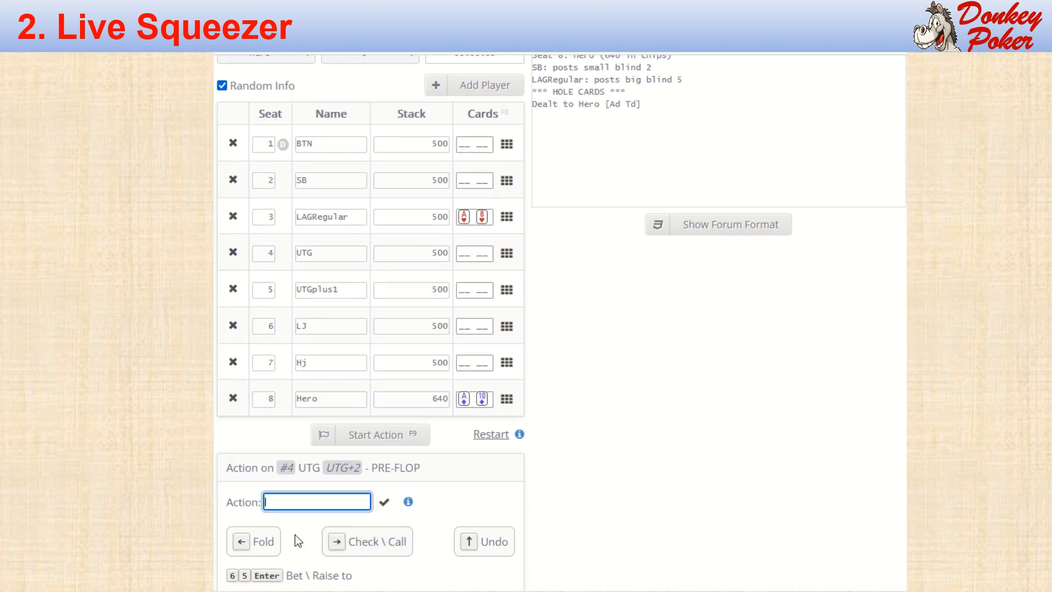
click(253, 542)
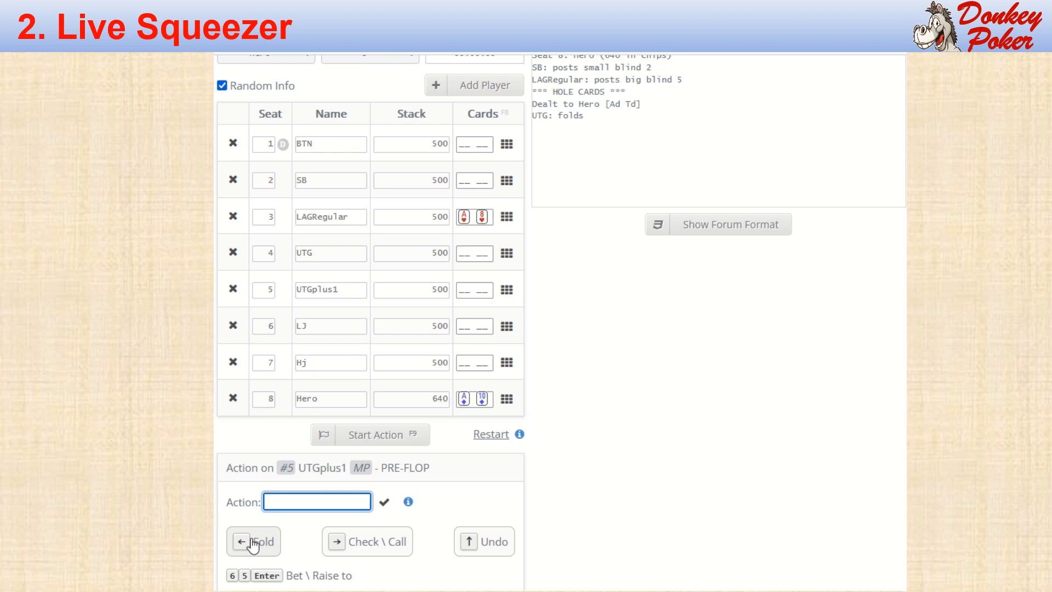
click(253, 544)
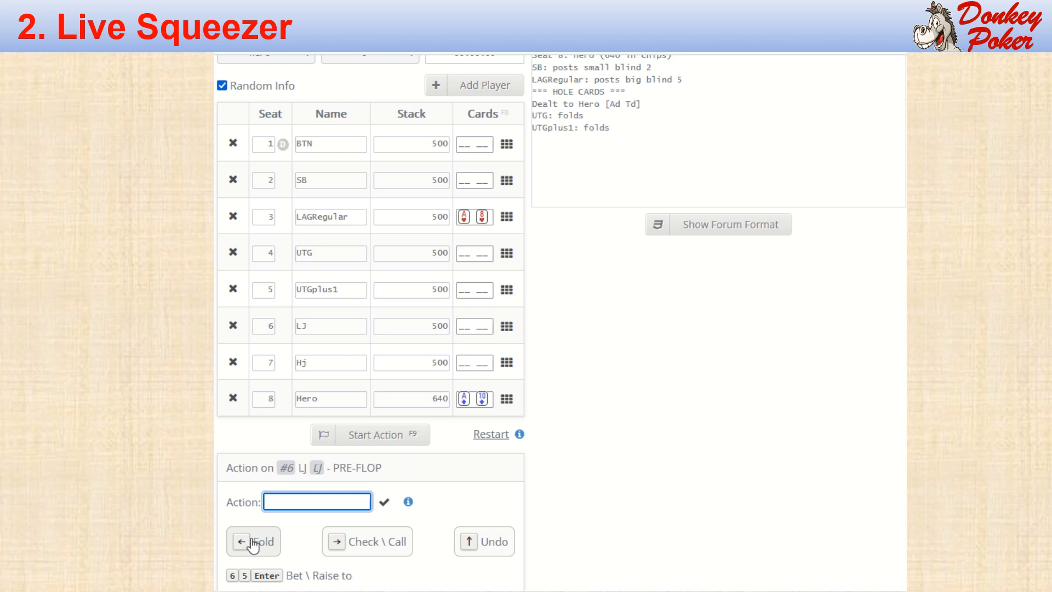
click(253, 544)
click(253, 544)
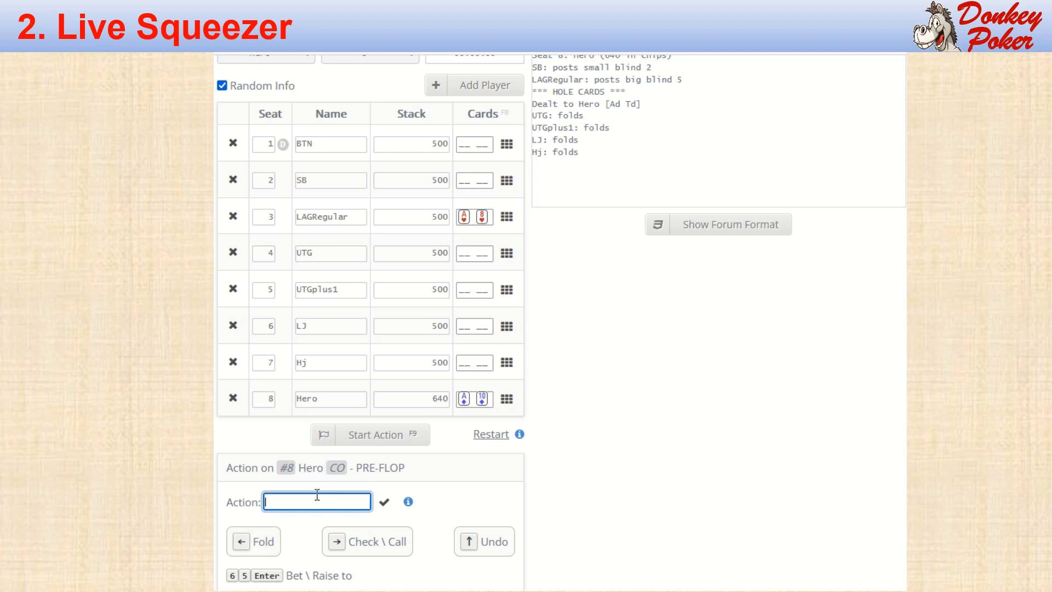
Step: Complete the pre-flop action with Hero raising to 20, BTN and SB folding, and LAGRegular calling
text(20)
click(384, 503)
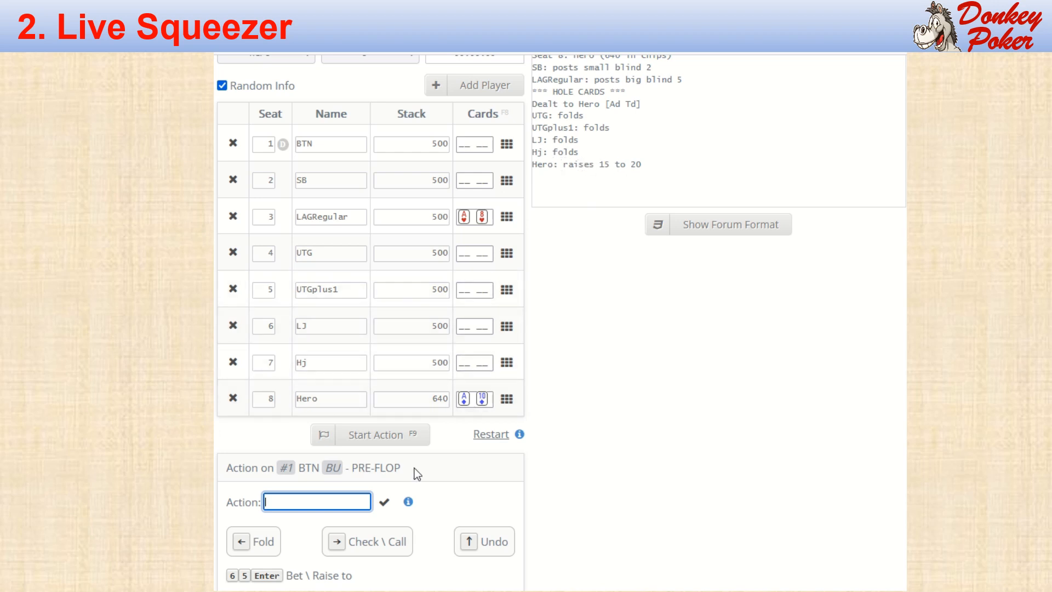
click(261, 543)
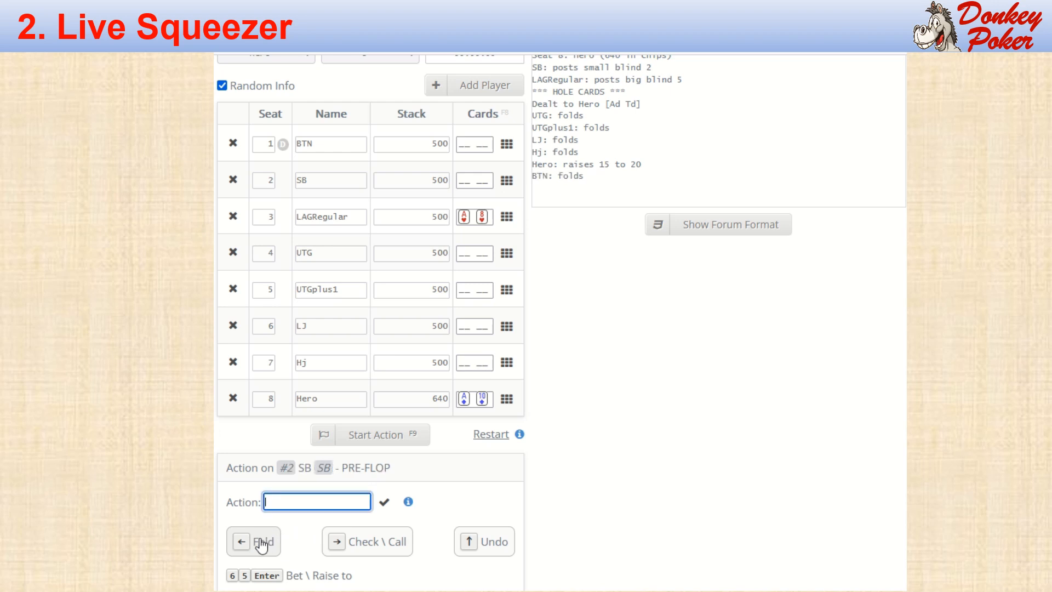
click(260, 543)
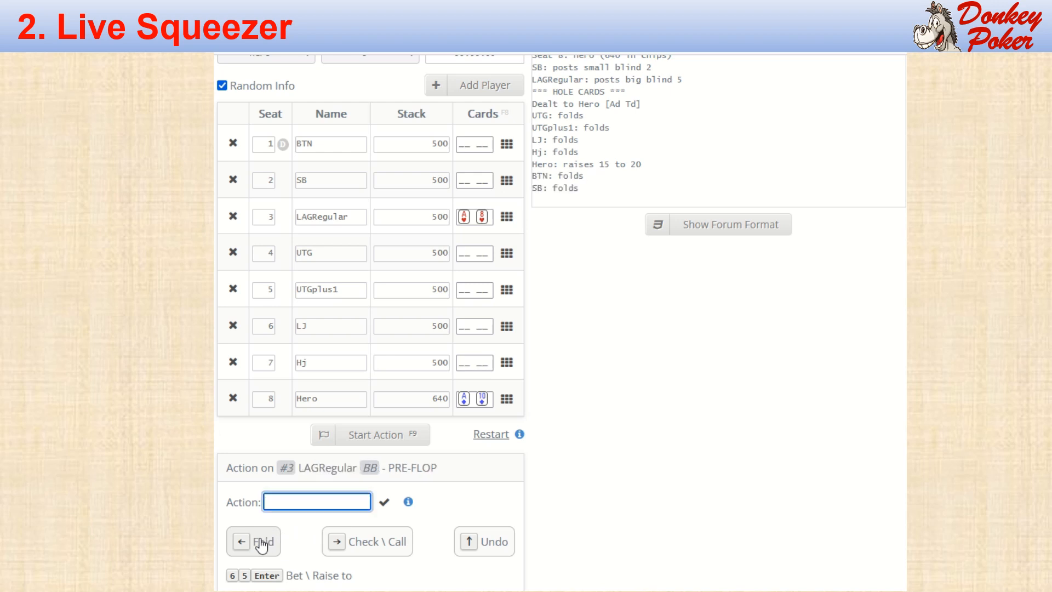
click(385, 546)
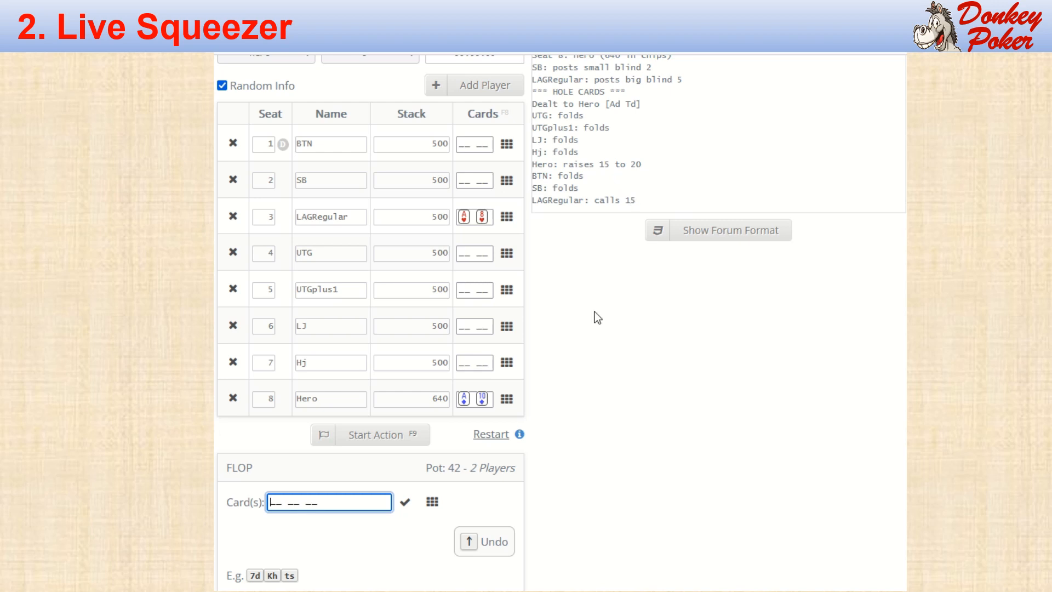
Step: Enter the flop as ace of clubs, six of spades and two of diamonds
click(431, 502)
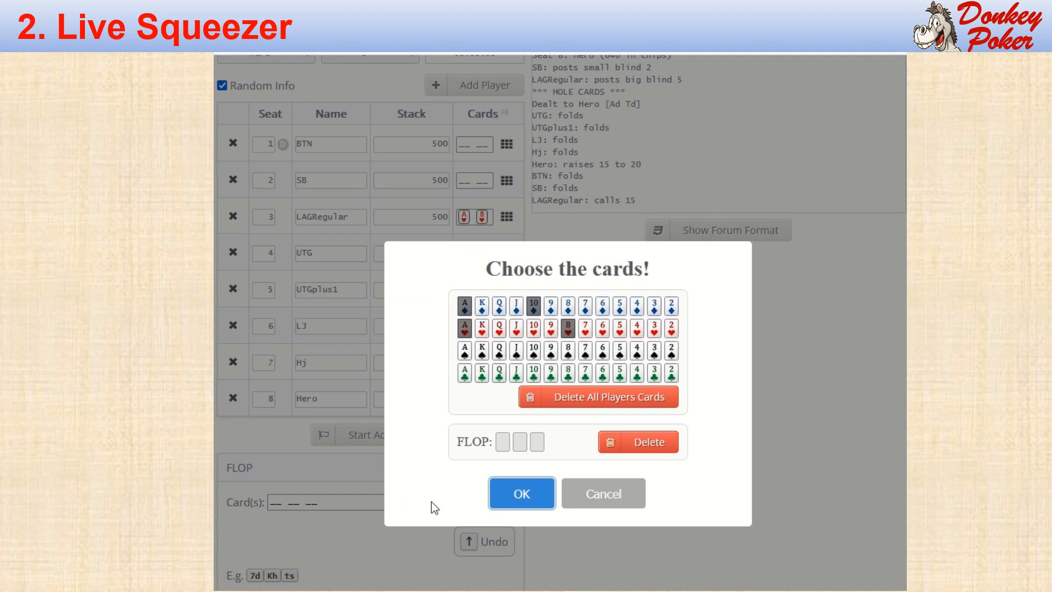
click(465, 371)
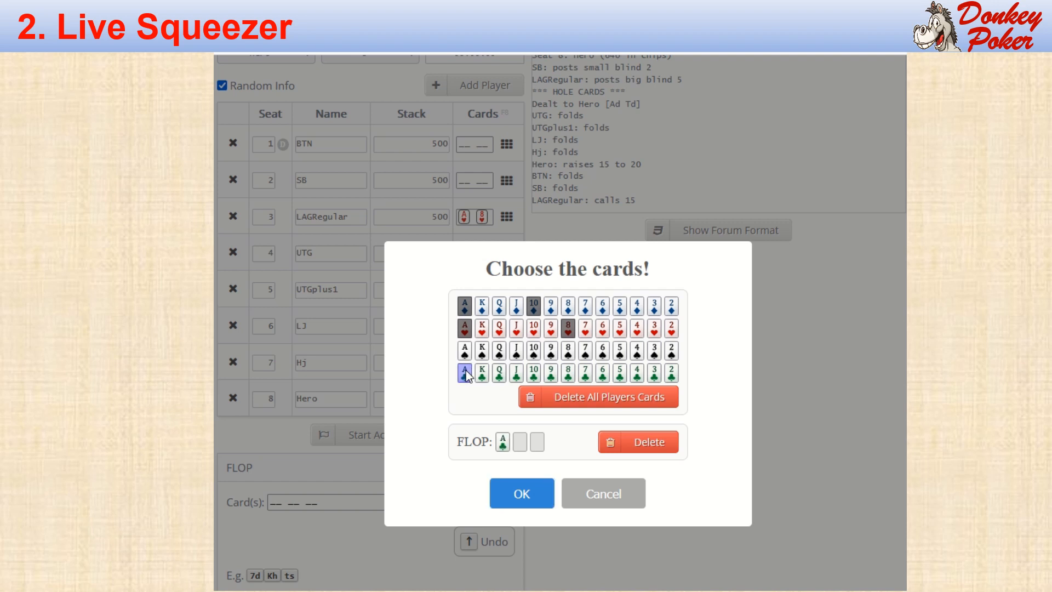
click(605, 352)
click(671, 307)
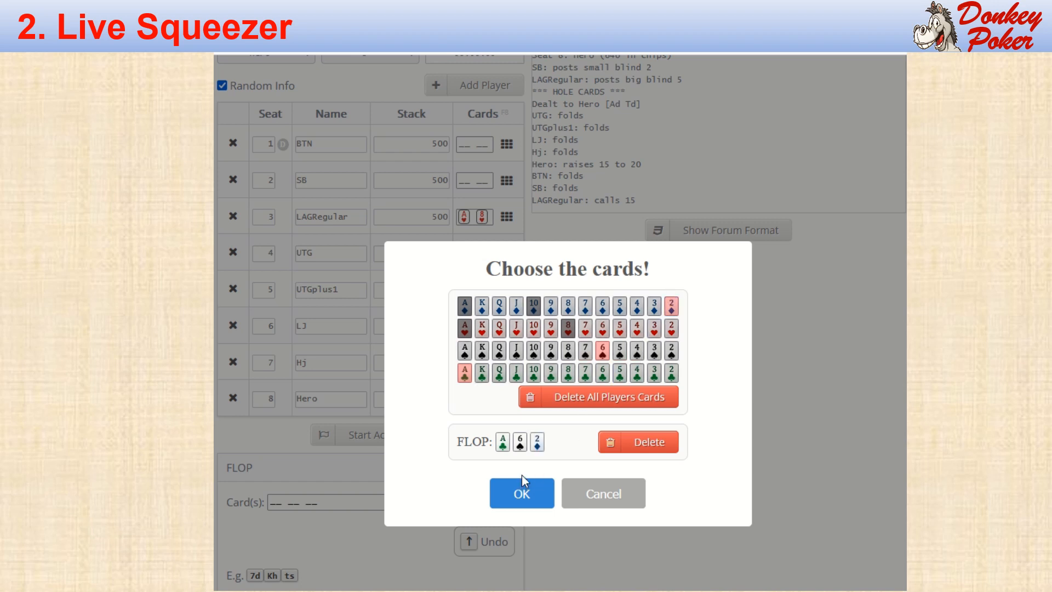
click(521, 493)
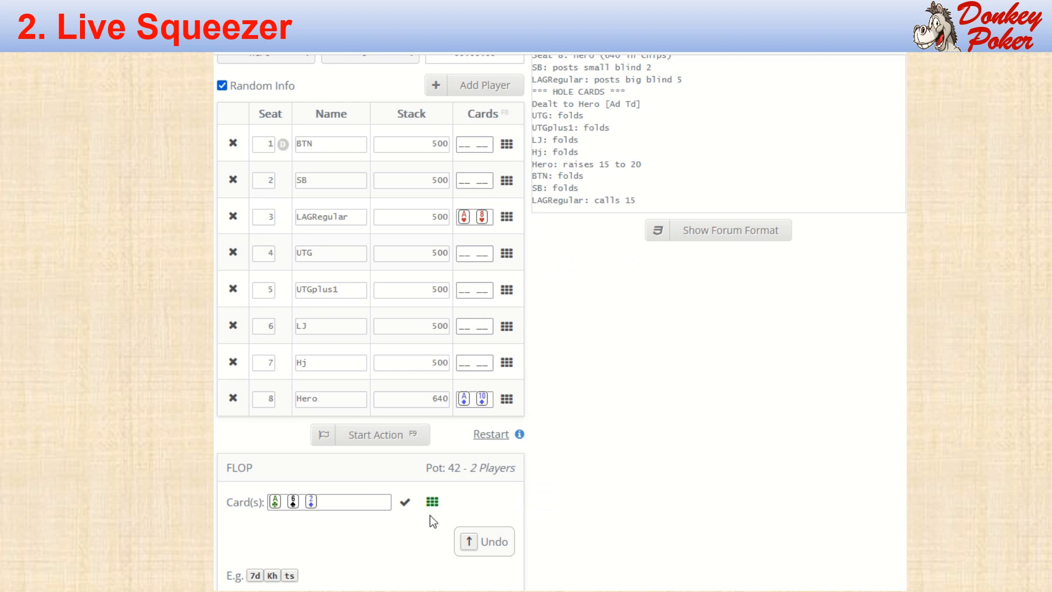
click(404, 505)
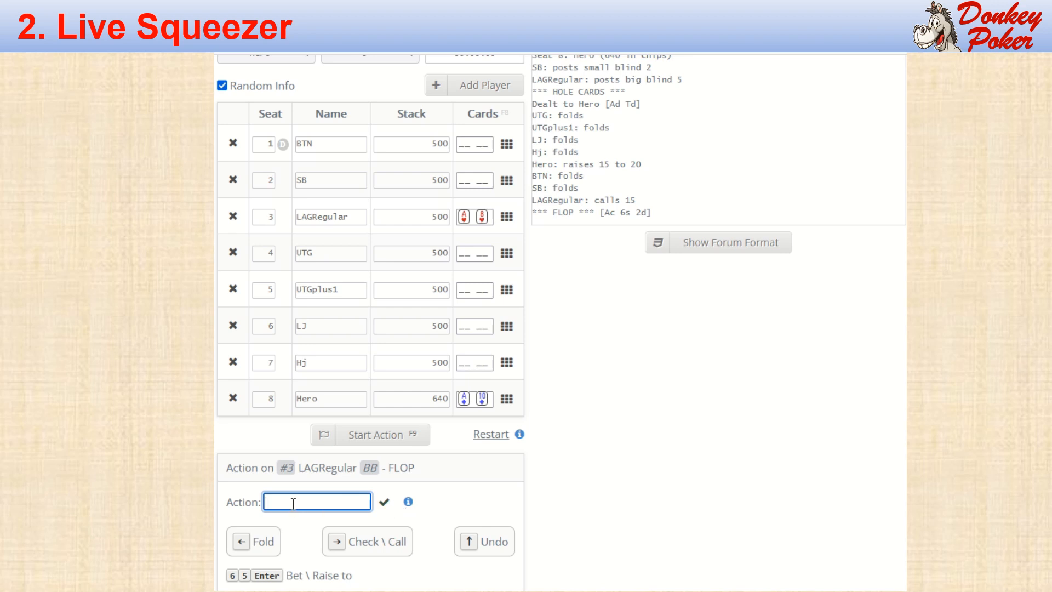
Step: Record the flop action with LAGRegular checking, Hero betting 25 and LAGRegular calling
click(350, 547)
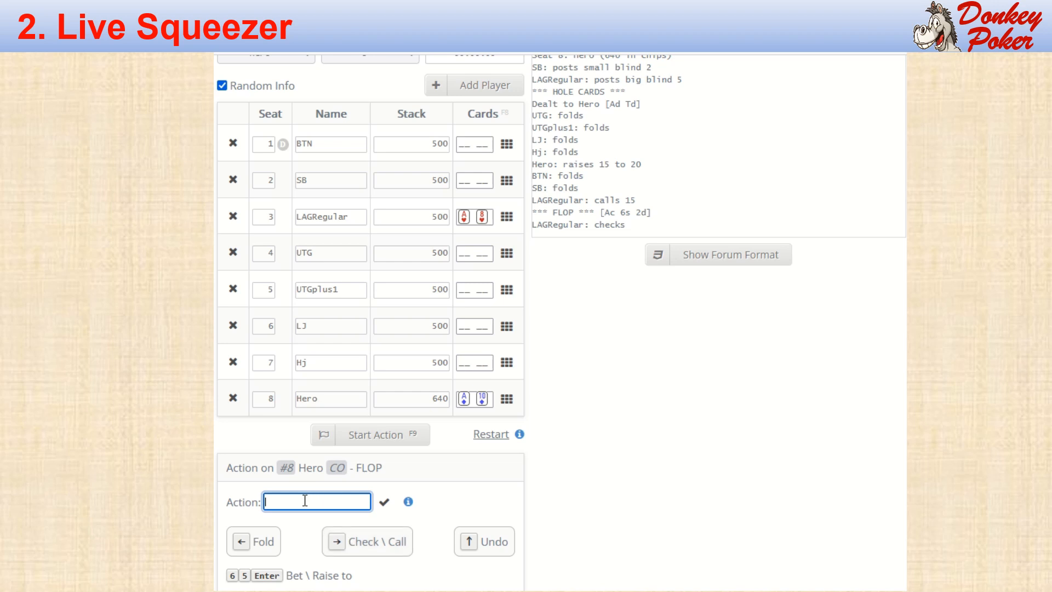
text(25)
click(385, 504)
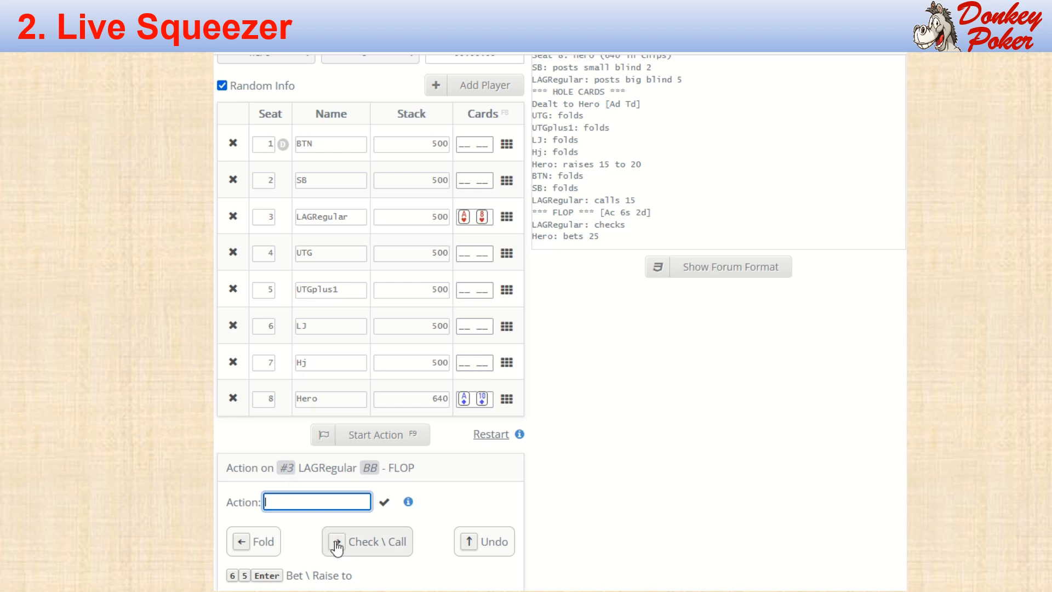
click(358, 543)
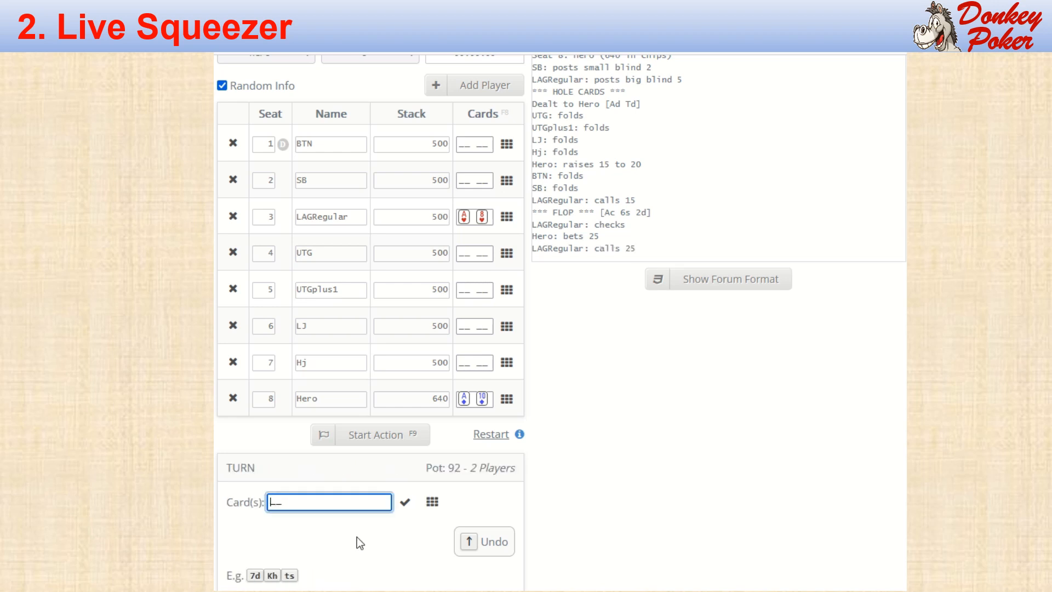
Step: Enter the two of hearts as the turn card and record checks by LAGRegular and Hero
click(433, 502)
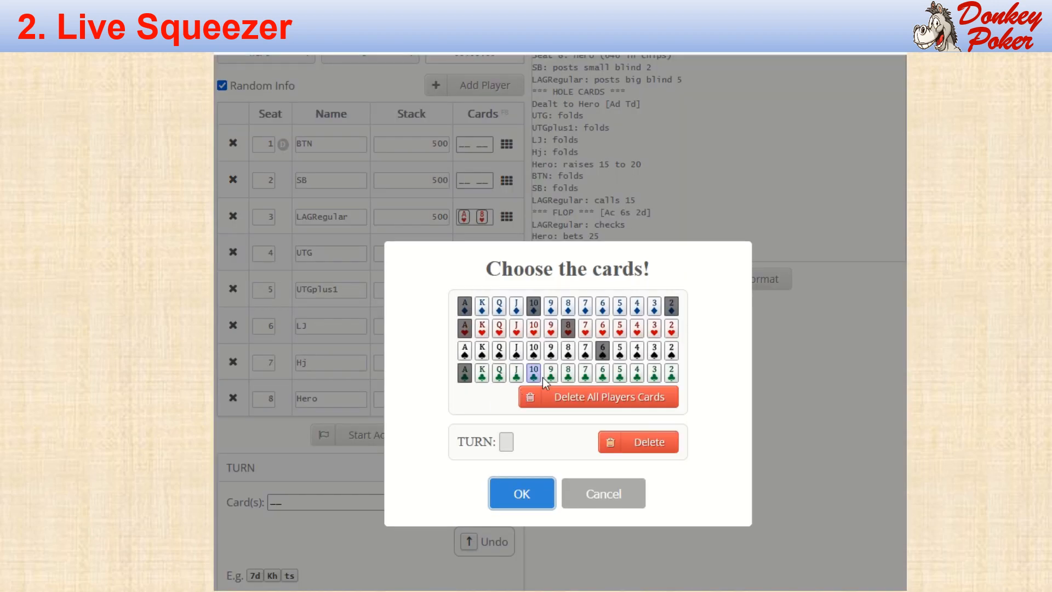
click(671, 329)
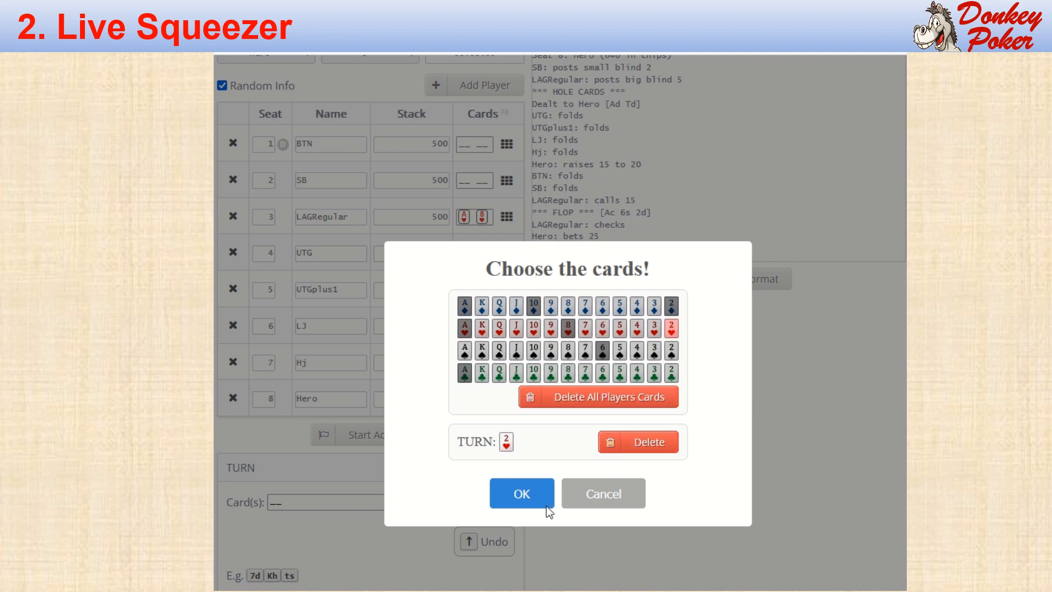
click(517, 496)
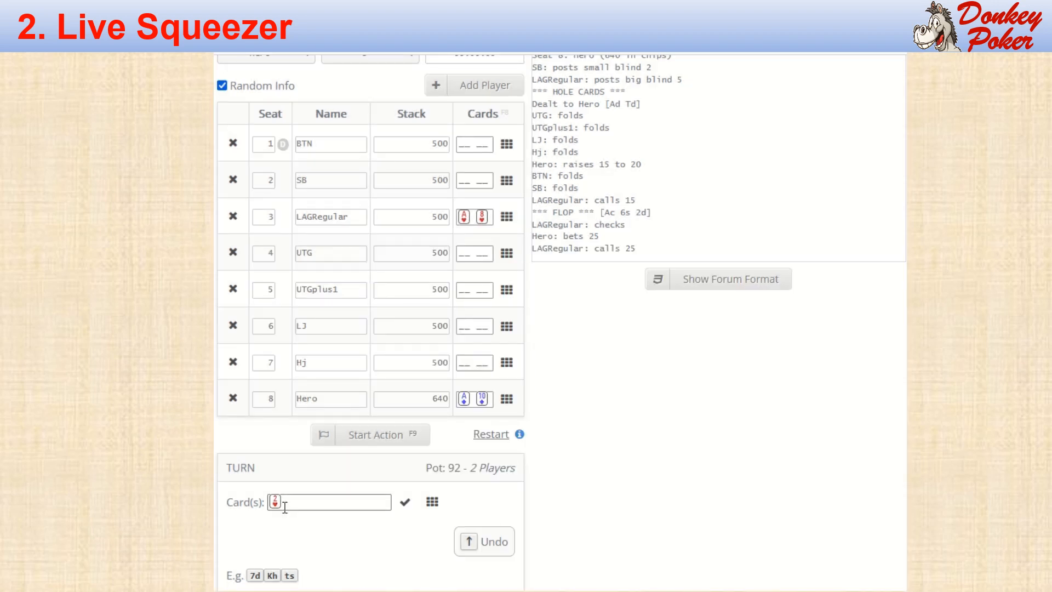
click(405, 503)
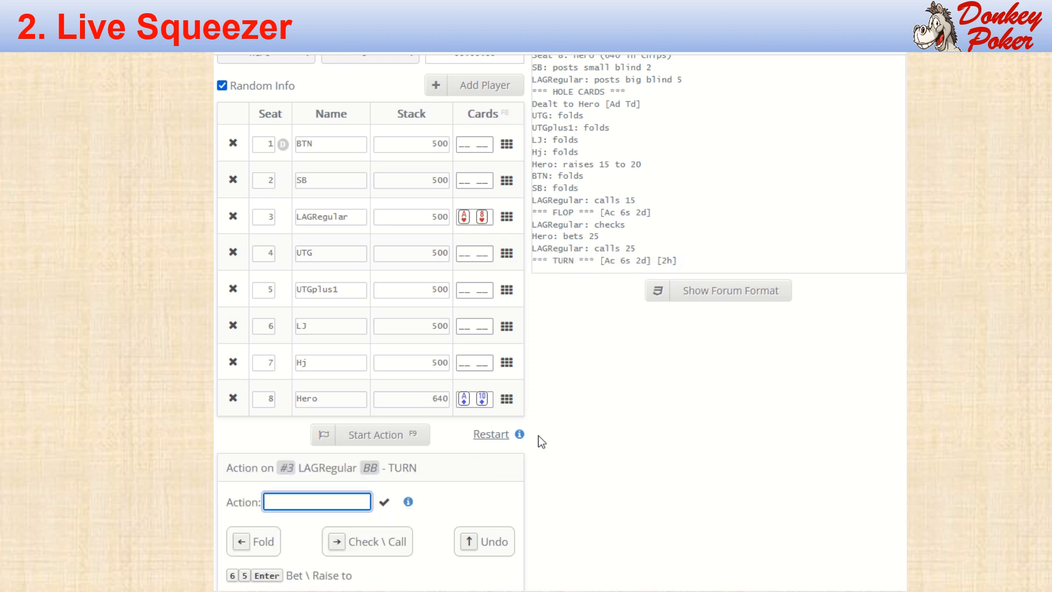
click(373, 550)
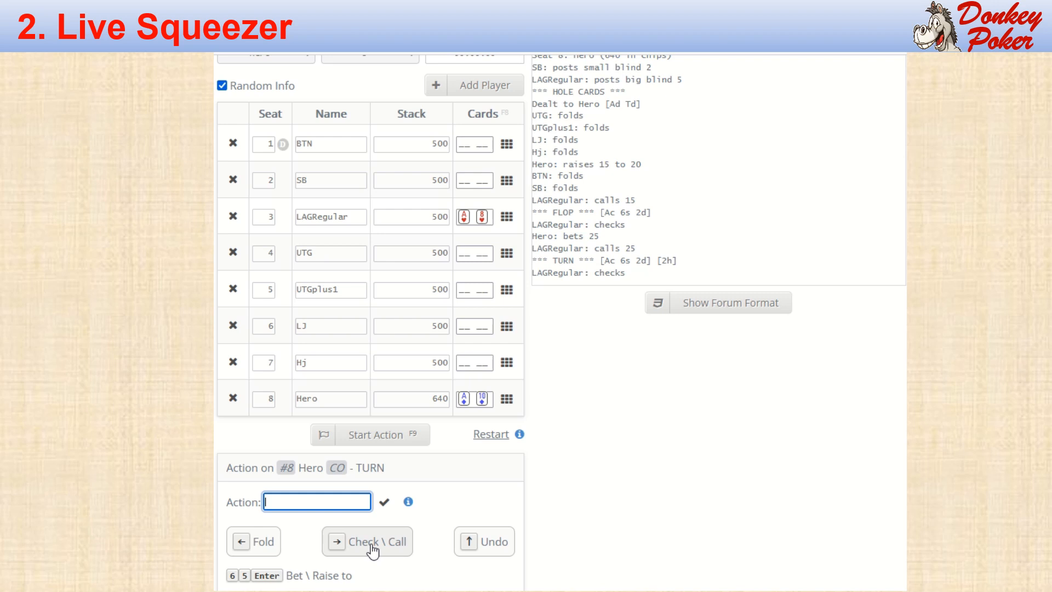
click(373, 550)
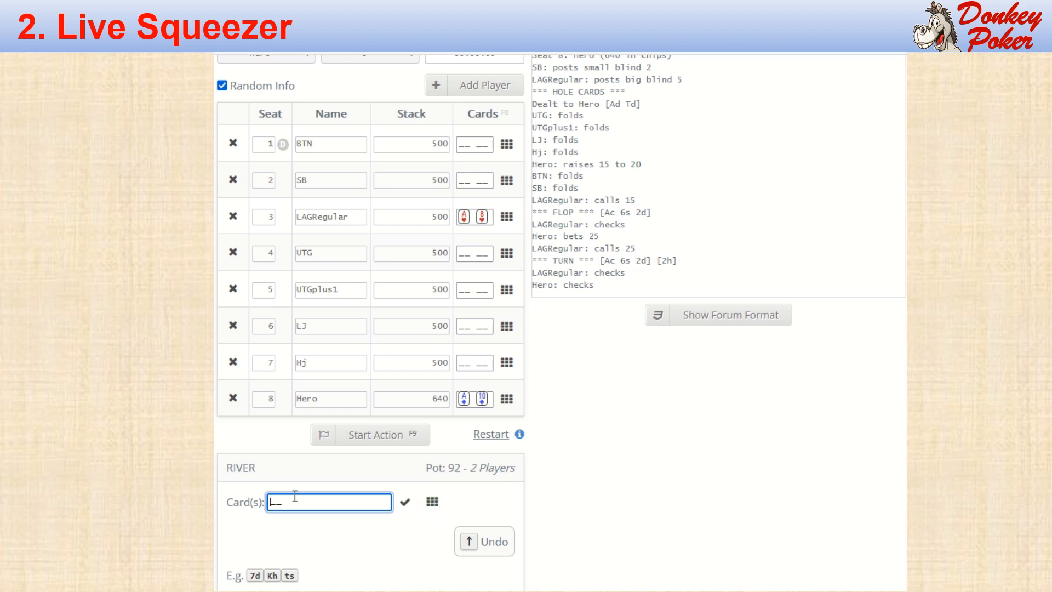
Step: Enter the five of clubs as the river card
click(432, 502)
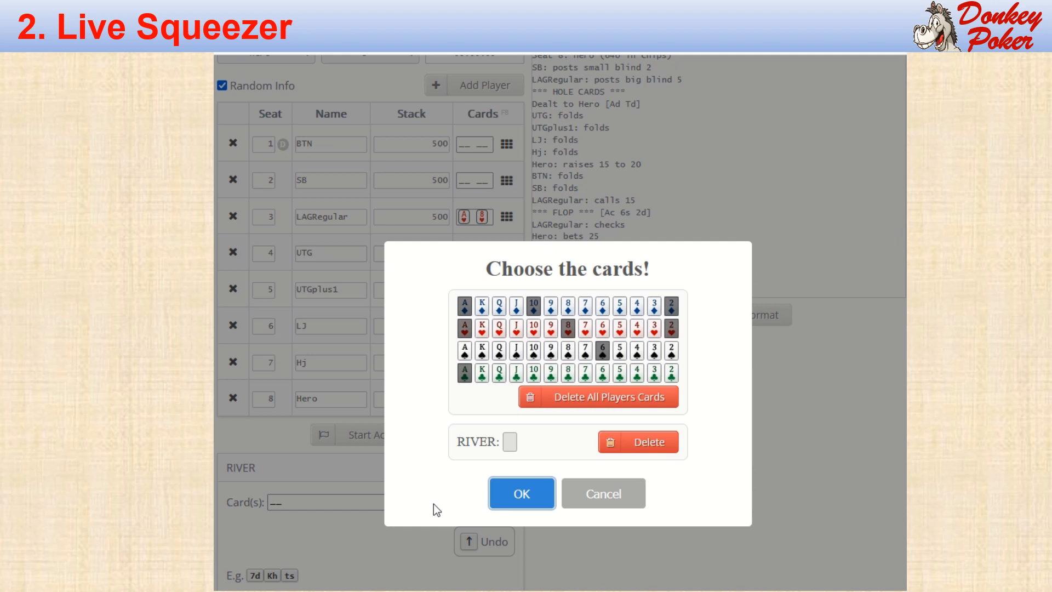
click(622, 375)
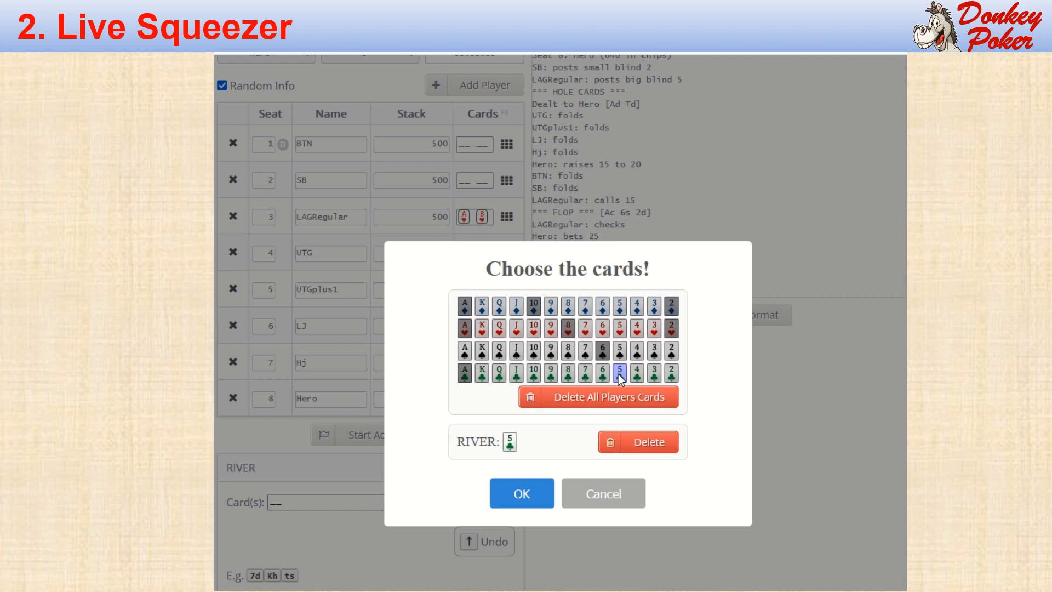
click(522, 499)
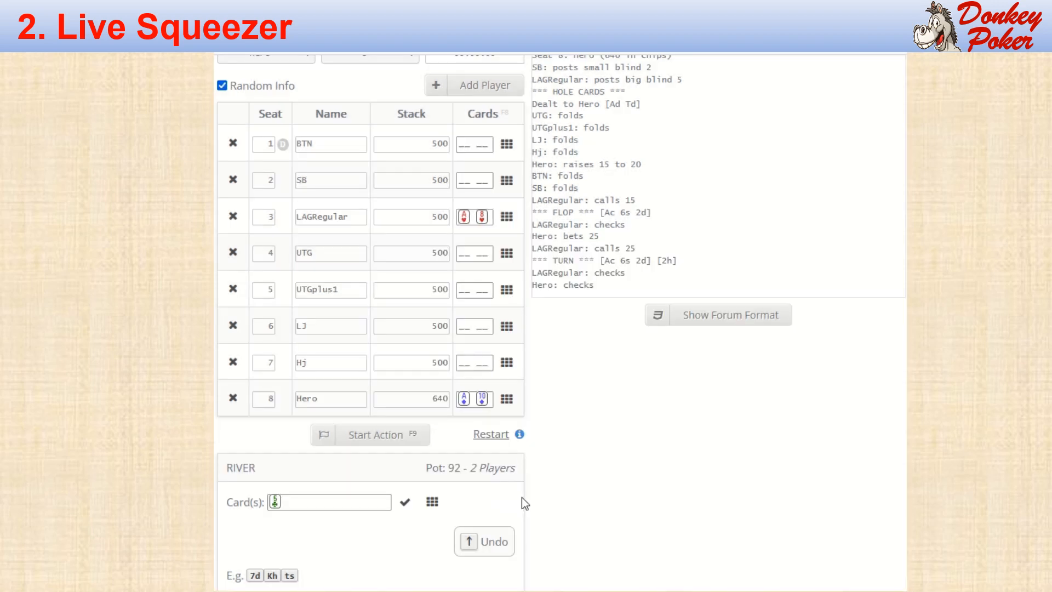
click(406, 504)
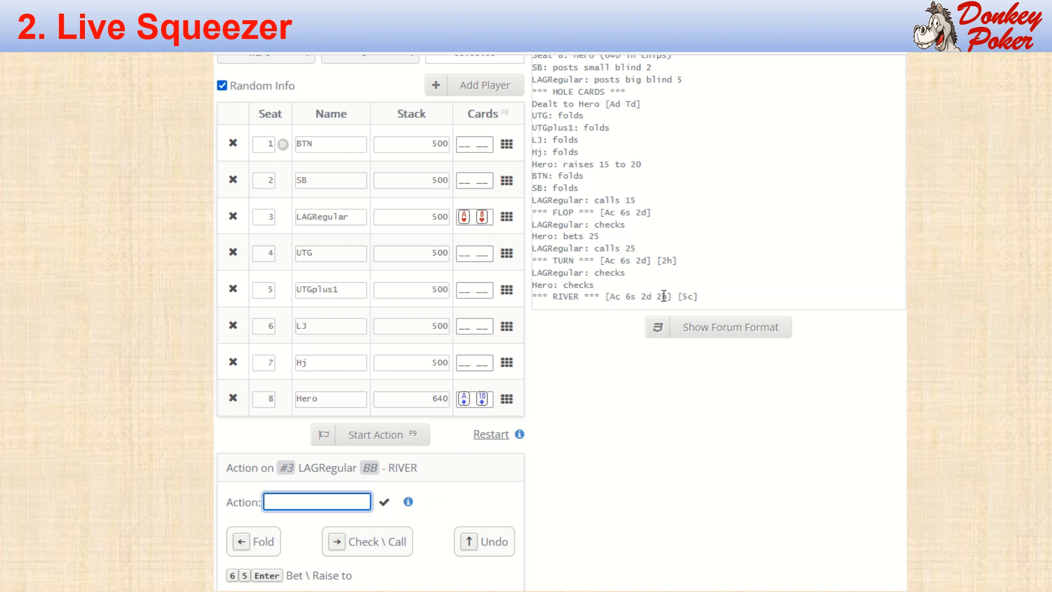
Step: Record the river action with LAGRegular checking, Hero betting 30 and LAGRegular calling
click(378, 546)
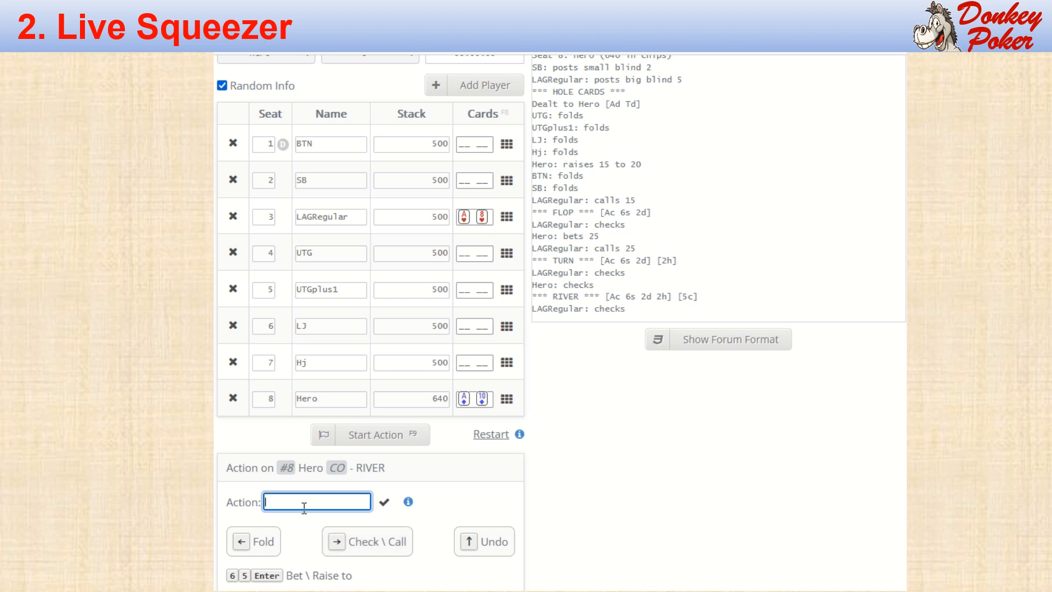
text(30)
click(385, 502)
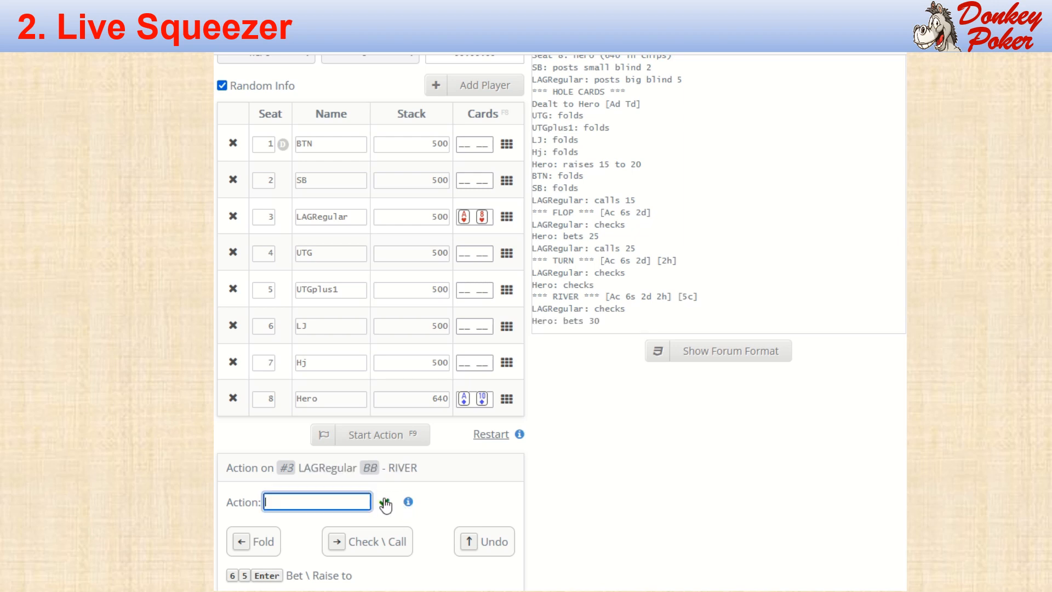
click(371, 542)
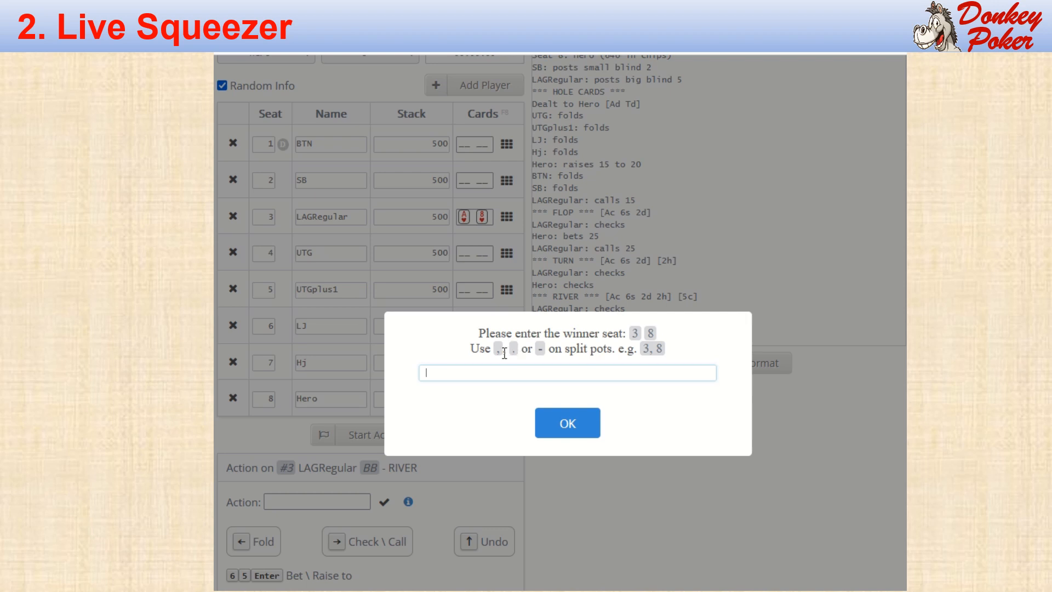
Step: Declare seat 8 the winner of the pot and save the hand history as a new file
text(8)
click(560, 423)
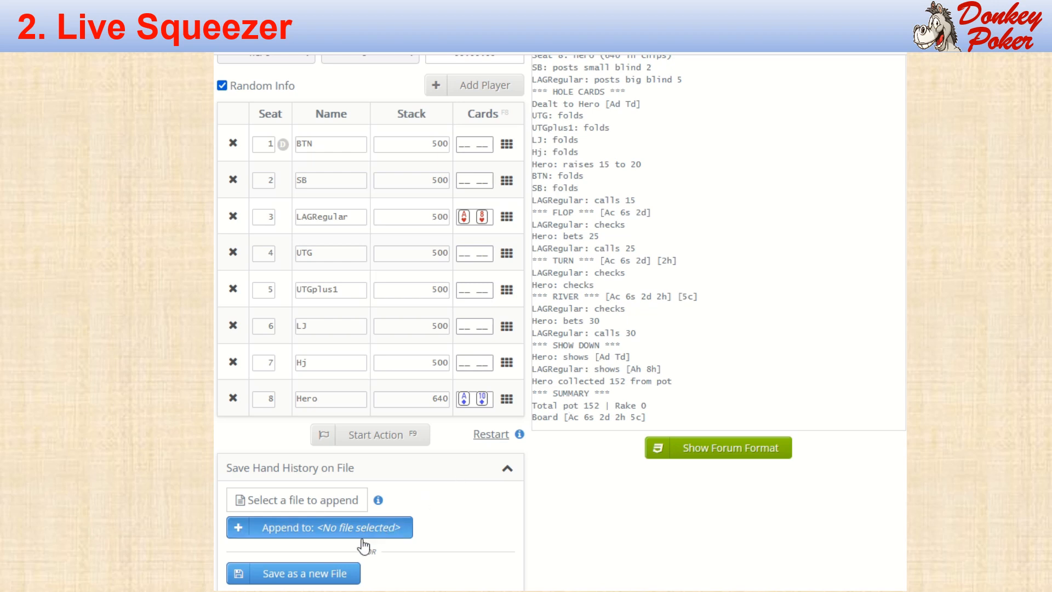
click(317, 577)
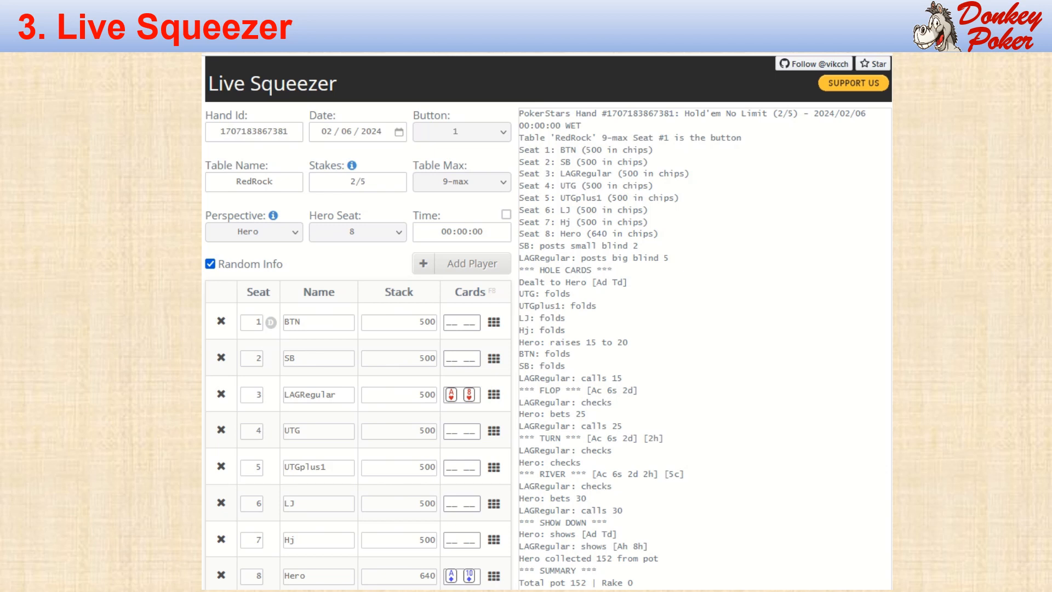
Step: Restart the hand to clear its recorded action while keeping the table and player setup
scroll(549, 324, down, 3)
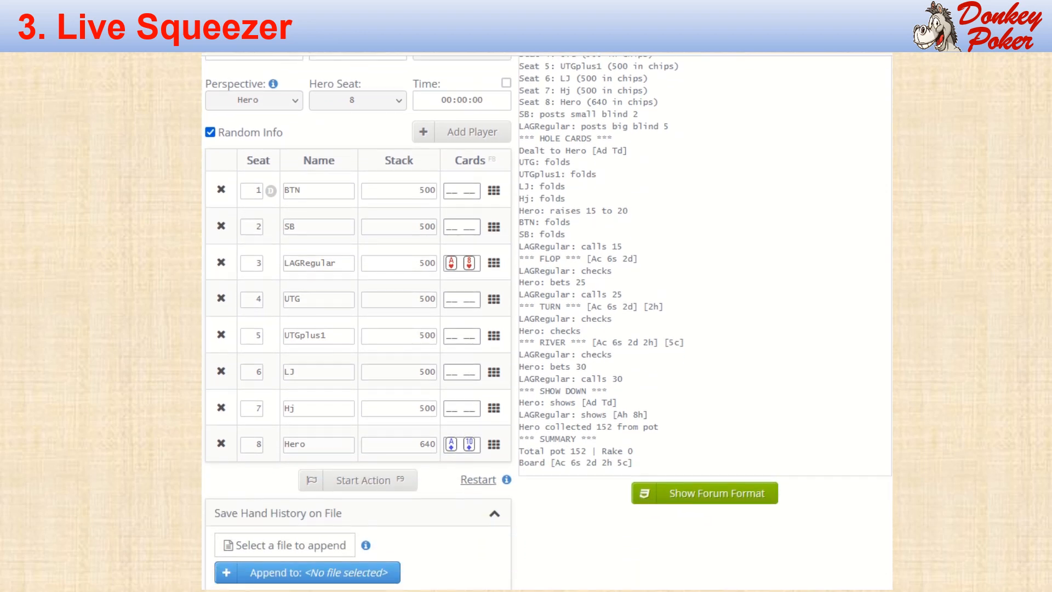
scroll(548, 323, down, 4)
scroll(492, 277, up, 3)
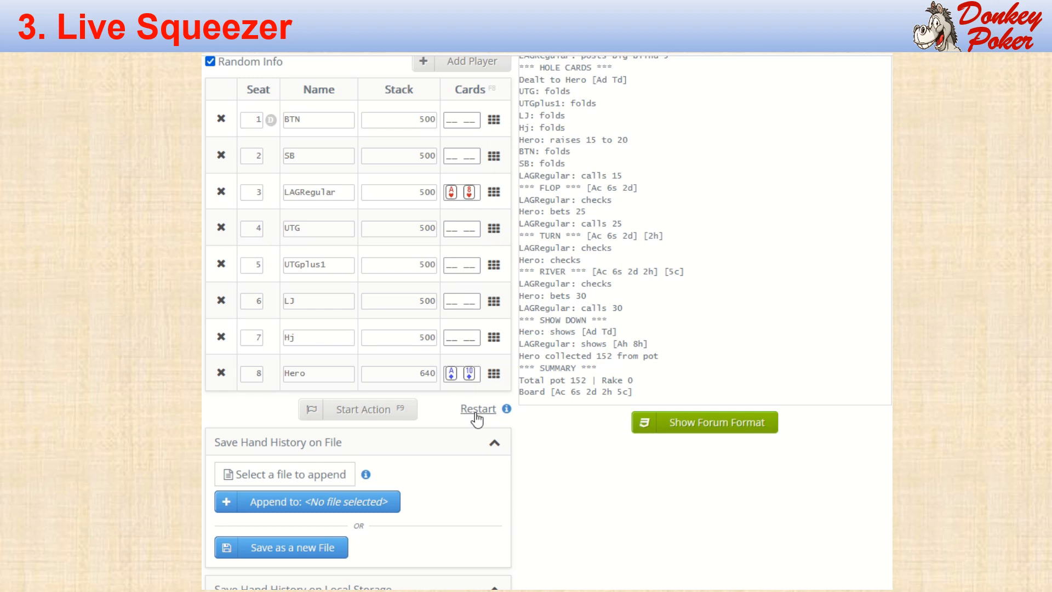
click(476, 414)
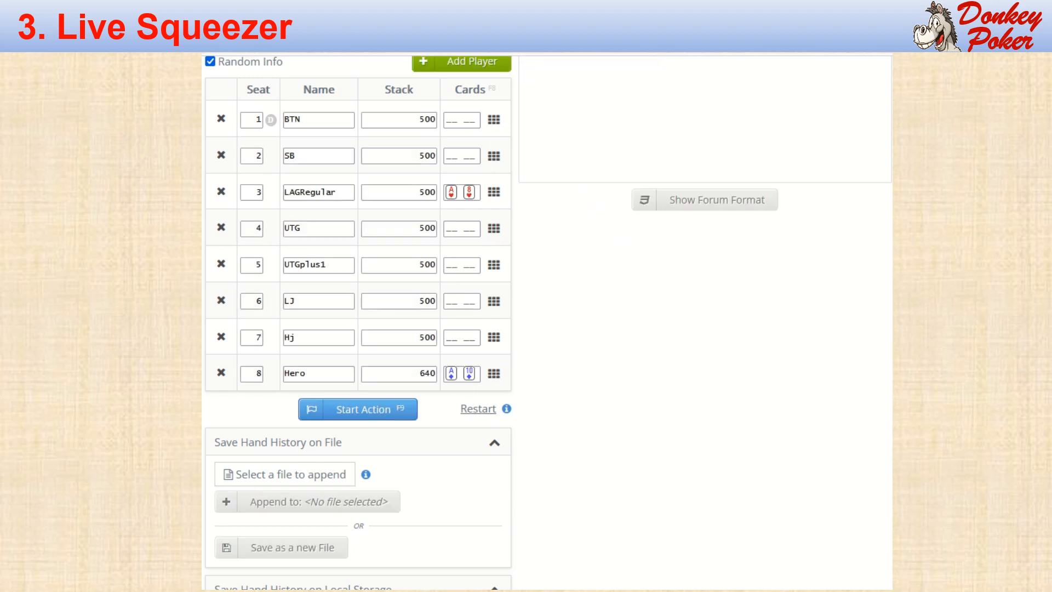
Step: Set LAGRegular's stack to 400
scroll(689, 381, up, 4)
scroll(690, 380, down, 1)
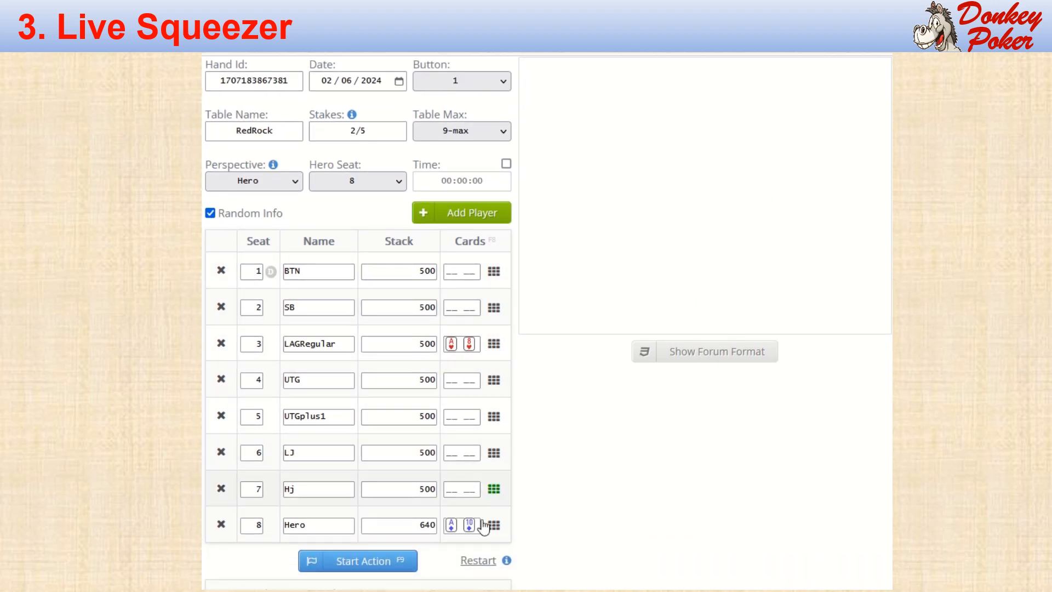
double_click(428, 346)
click(427, 346)
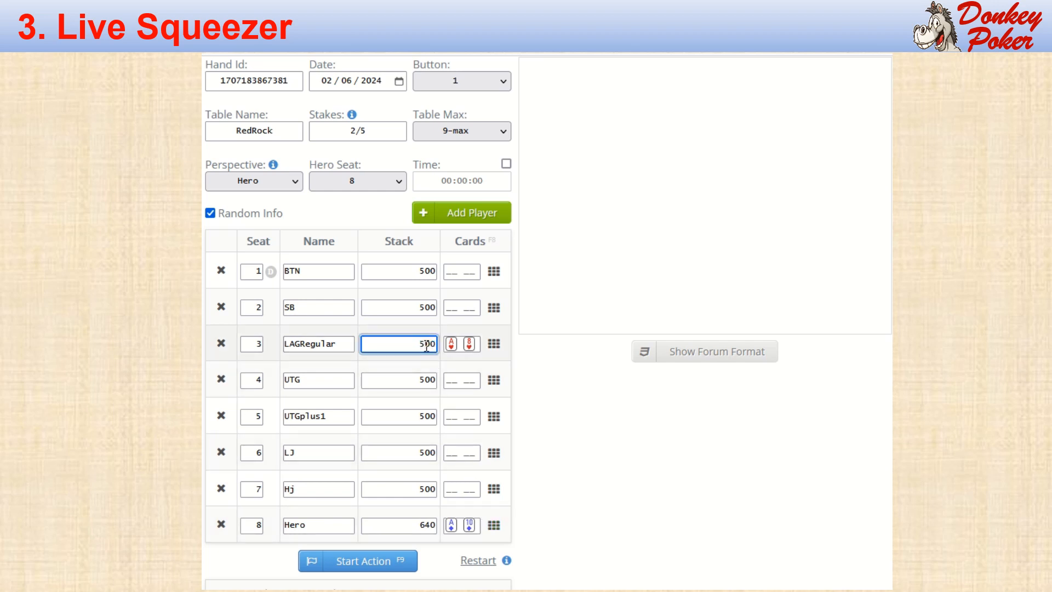
key(BackSpace)
text(4)
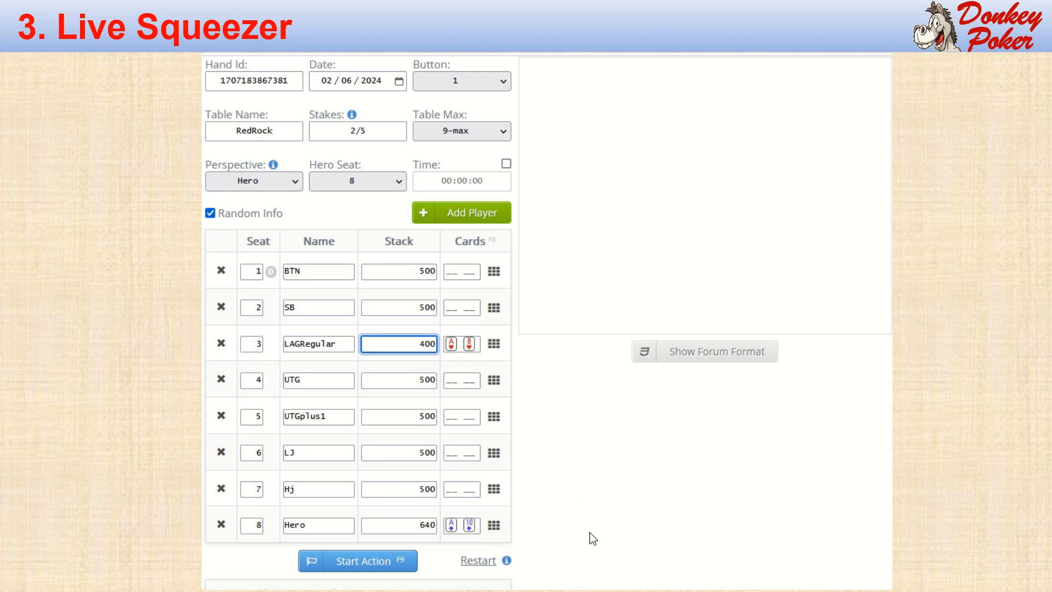
Step: Start the hand's action again and record pre-flop folds for UTG, UTGplus1 and LJ
click(384, 567)
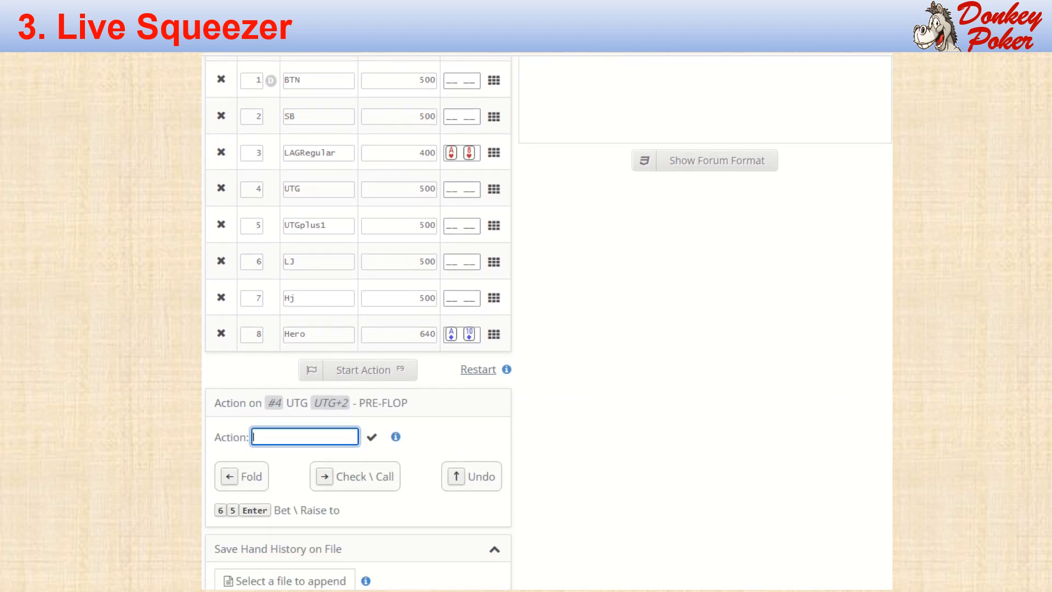
click(233, 481)
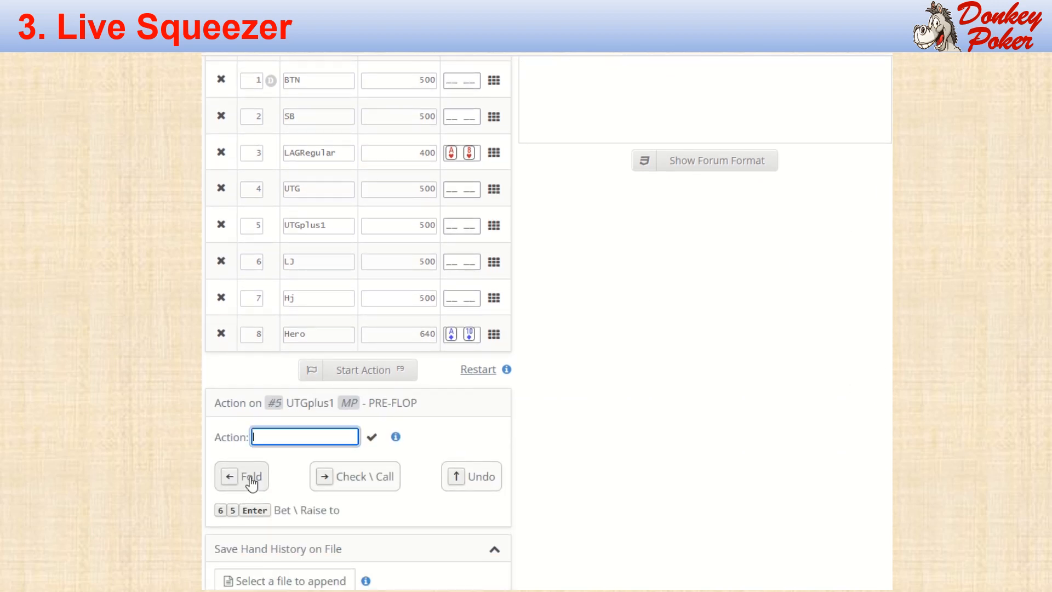
click(252, 482)
click(251, 483)
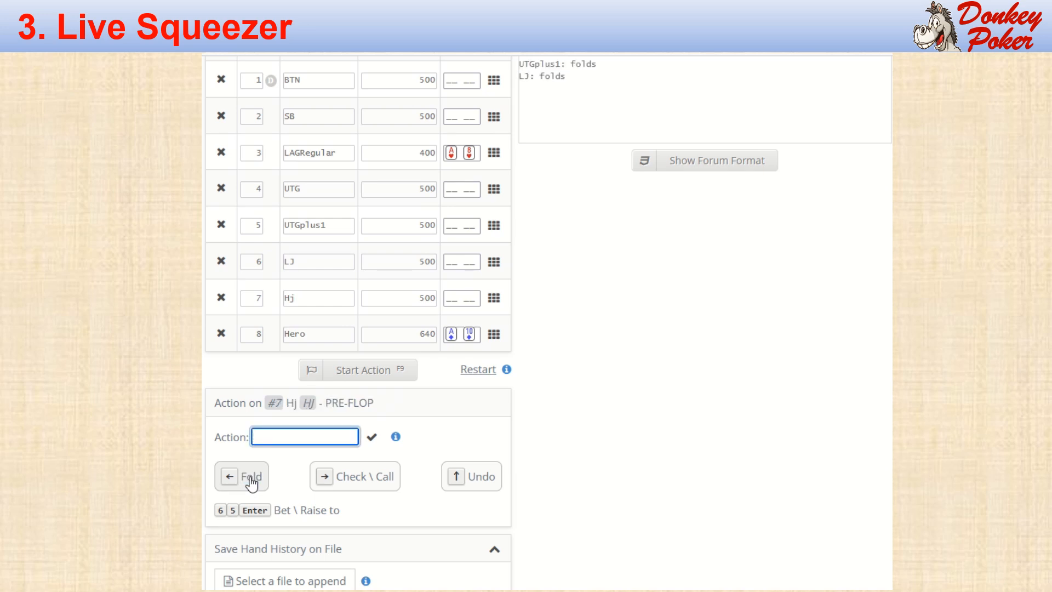
Step: Undo LJ's pre-flop fold and record a call for LJ instead
click(463, 482)
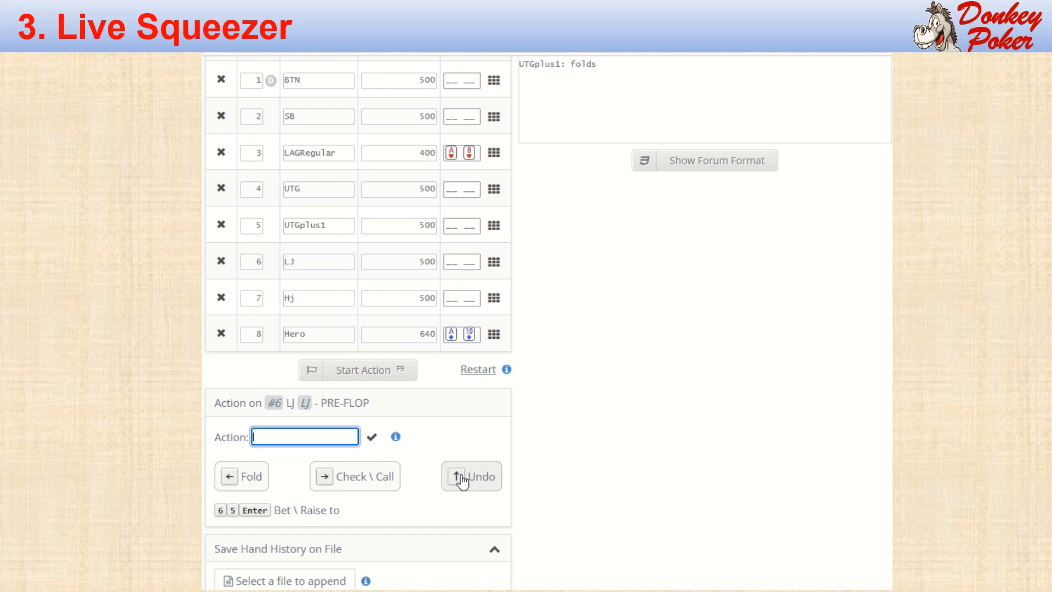
click(252, 478)
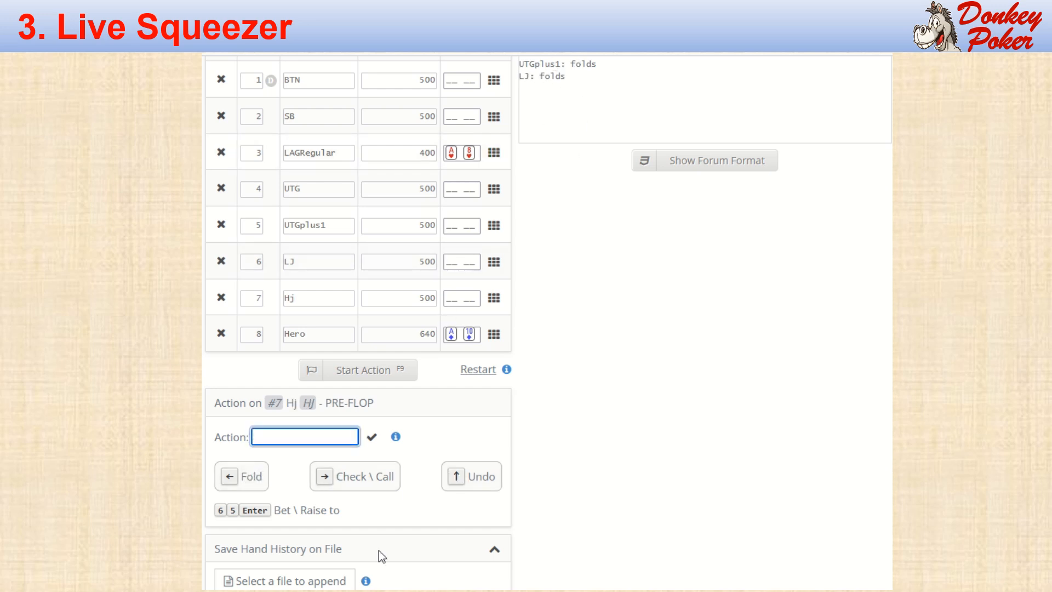
click(473, 477)
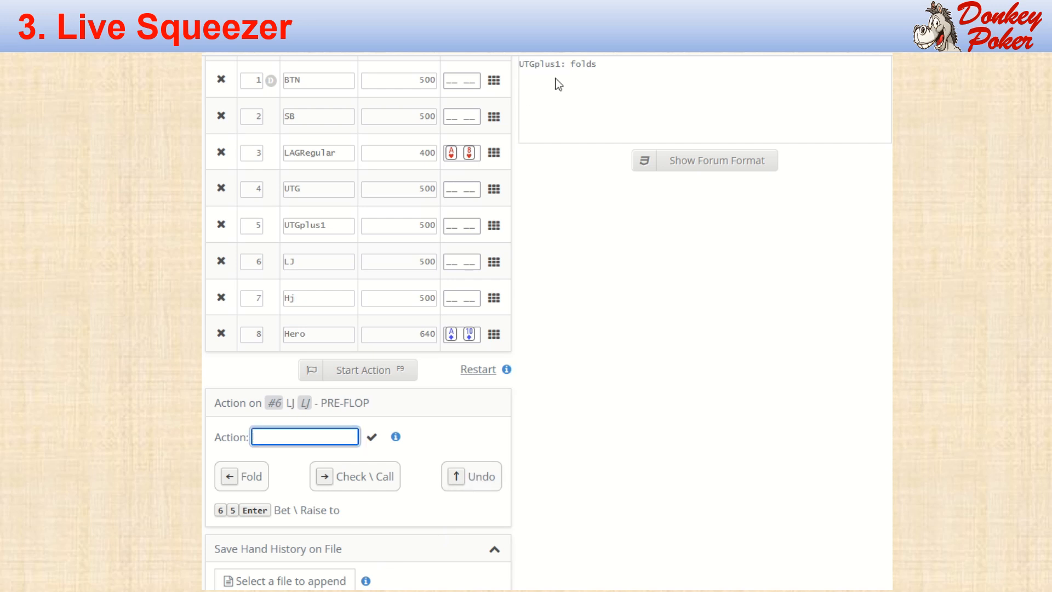
click(356, 487)
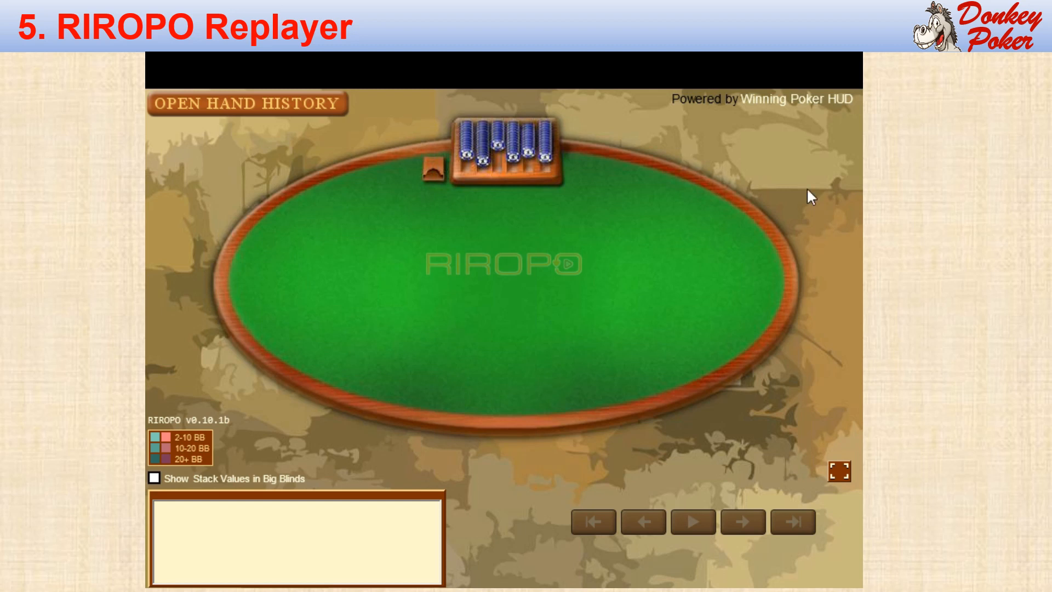
click(299, 106)
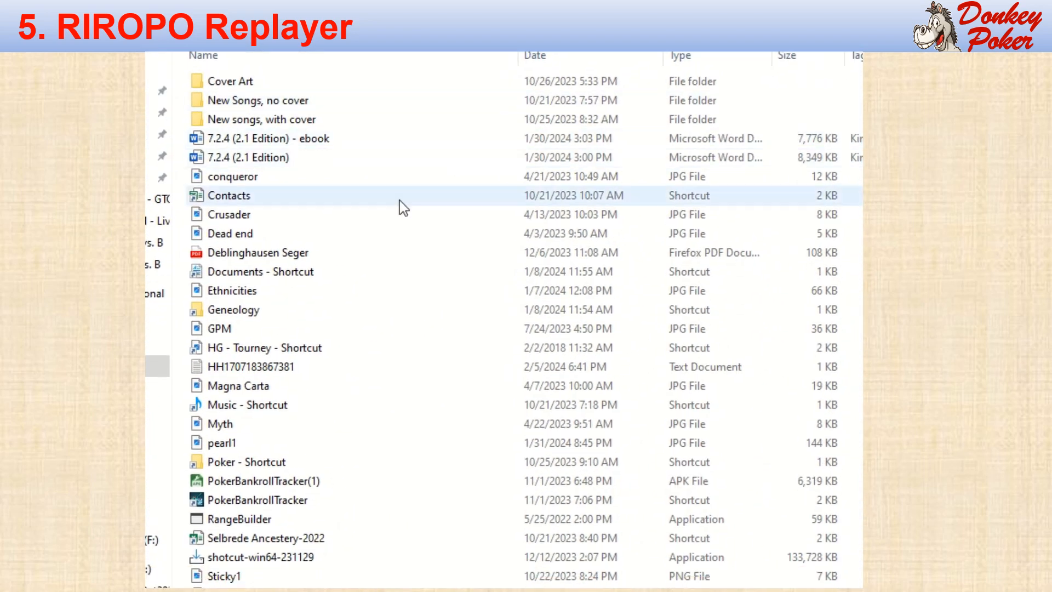
double_click(257, 368)
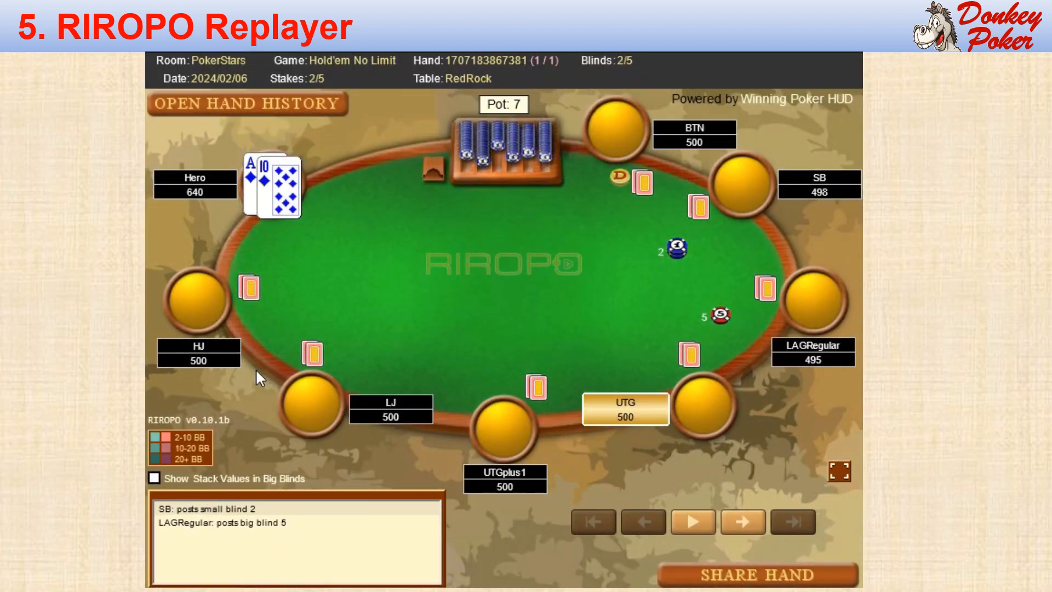
Step: Step the replay forward one action at a time through the pre-flop betting to the flop
click(741, 521)
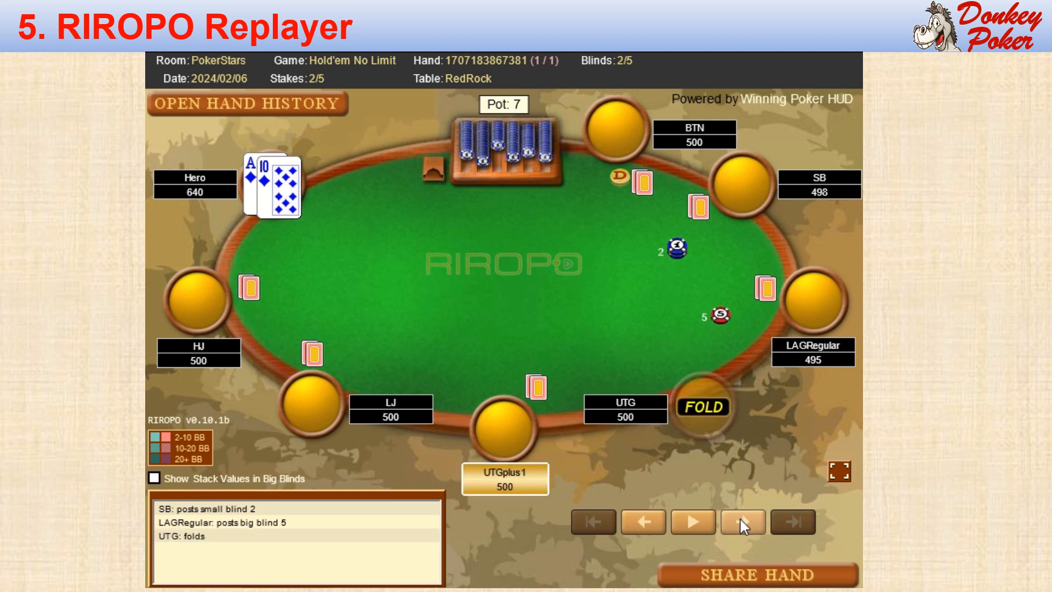
click(741, 521)
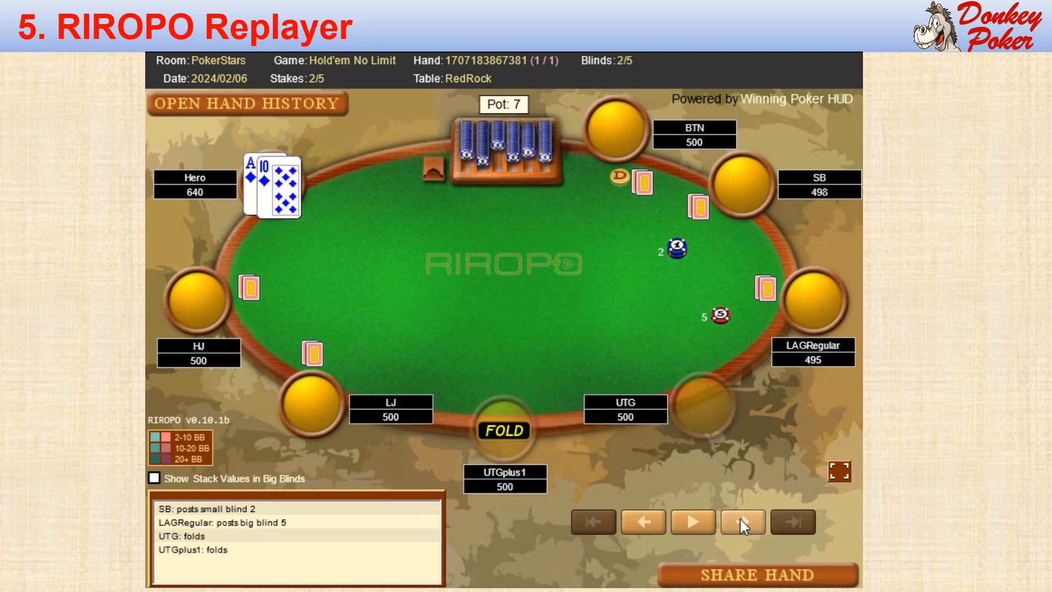
click(741, 519)
click(740, 519)
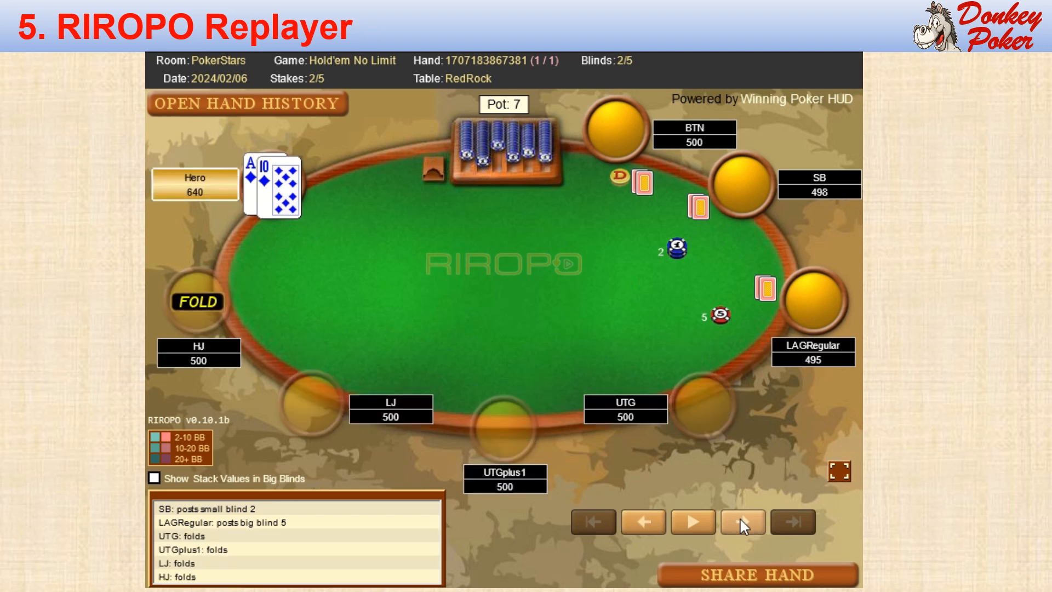
click(741, 521)
click(741, 521)
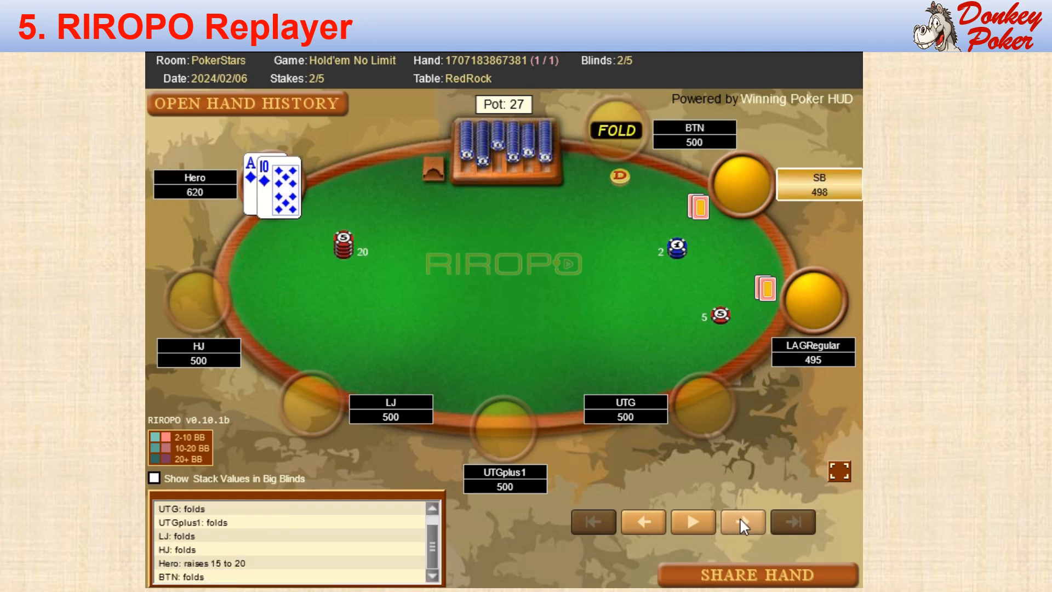
click(741, 520)
click(740, 520)
click(741, 520)
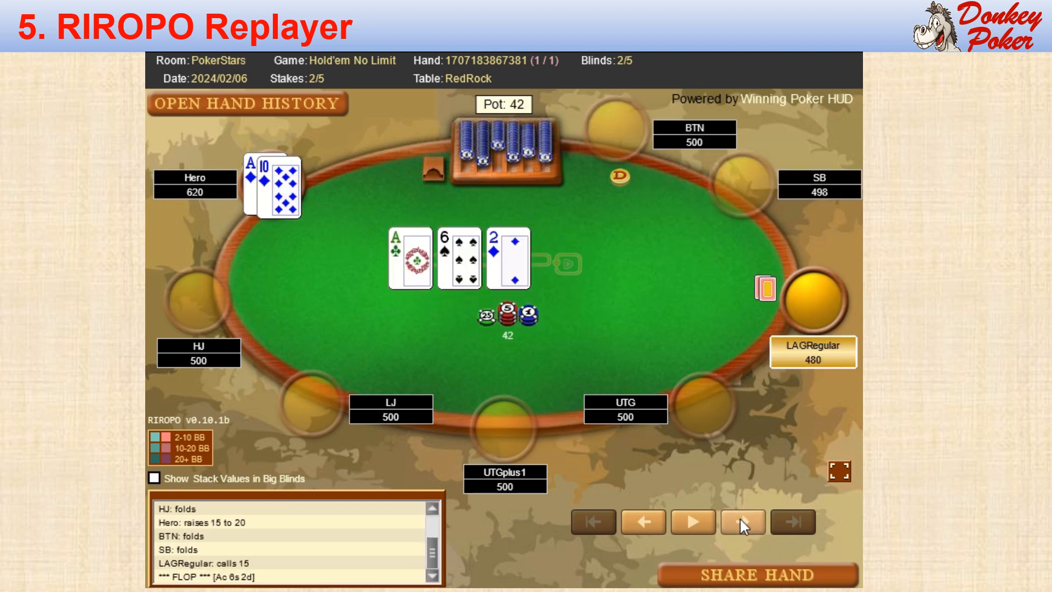
Step: Step the replay forward one action at a time through the flop and turn betting until the river card is dealt
click(740, 518)
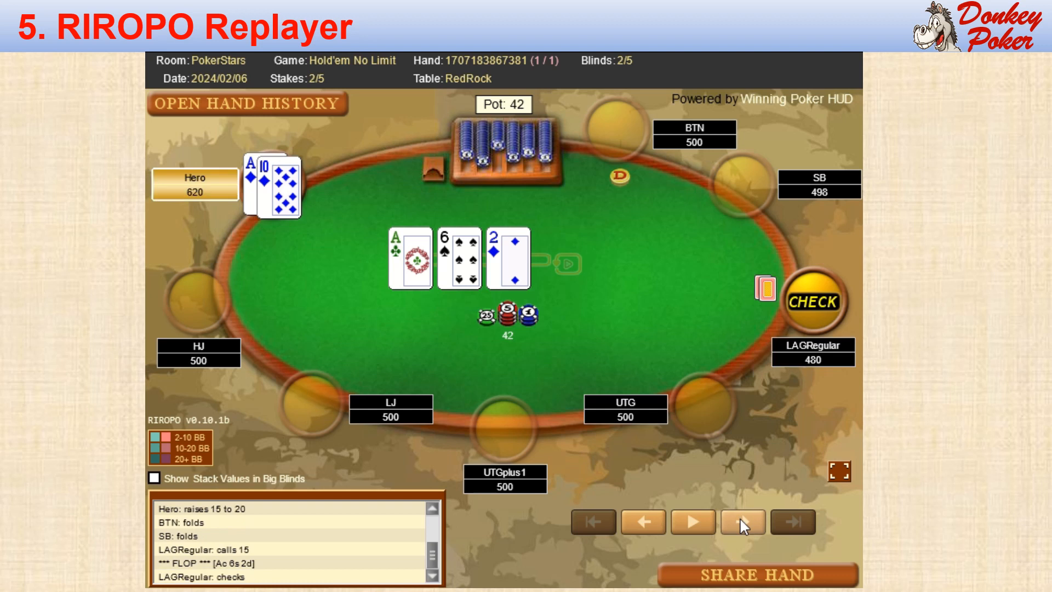
click(740, 517)
click(740, 517)
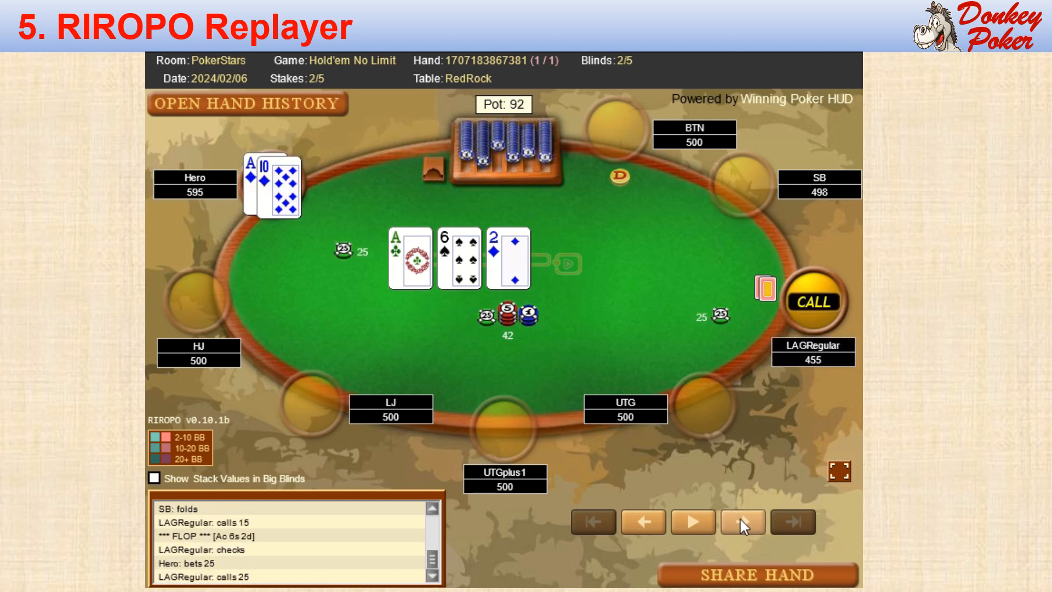
click(740, 518)
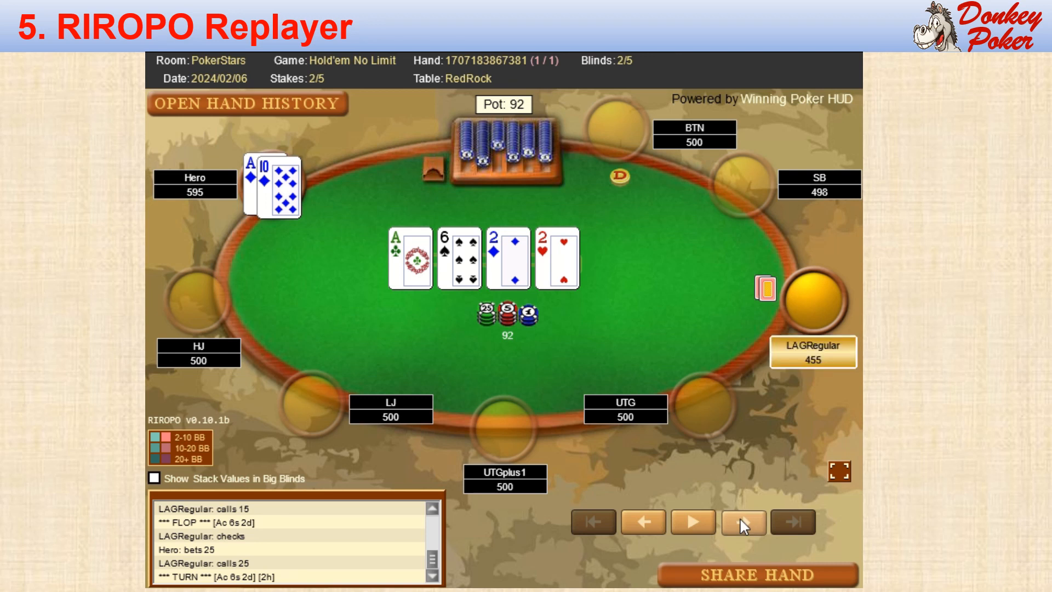
click(740, 518)
click(740, 517)
click(740, 517)
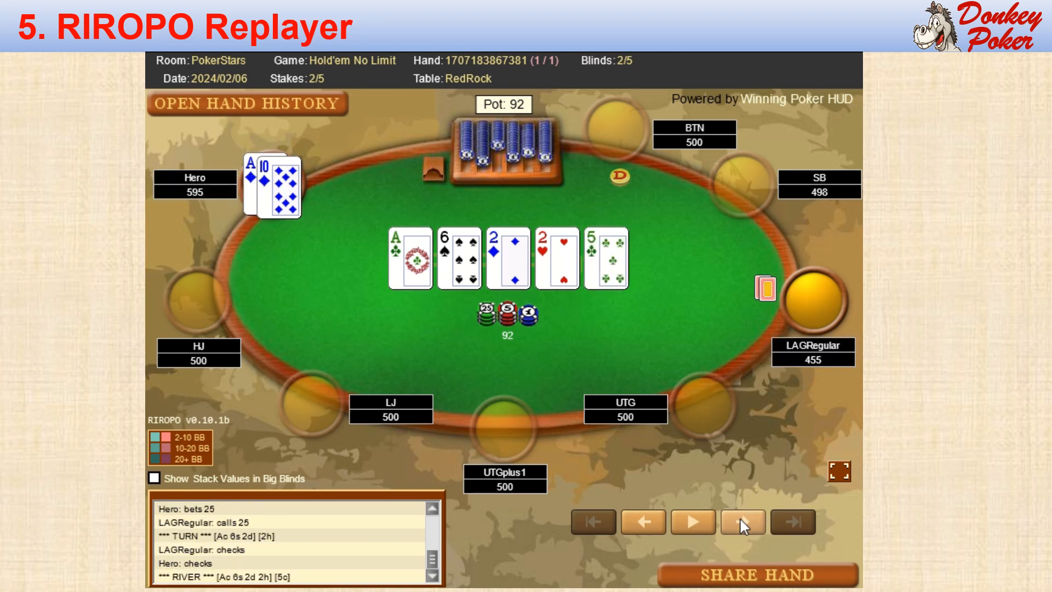
Step: Advance the replay action by action through the river betting and showdown to the end of the hand
click(740, 517)
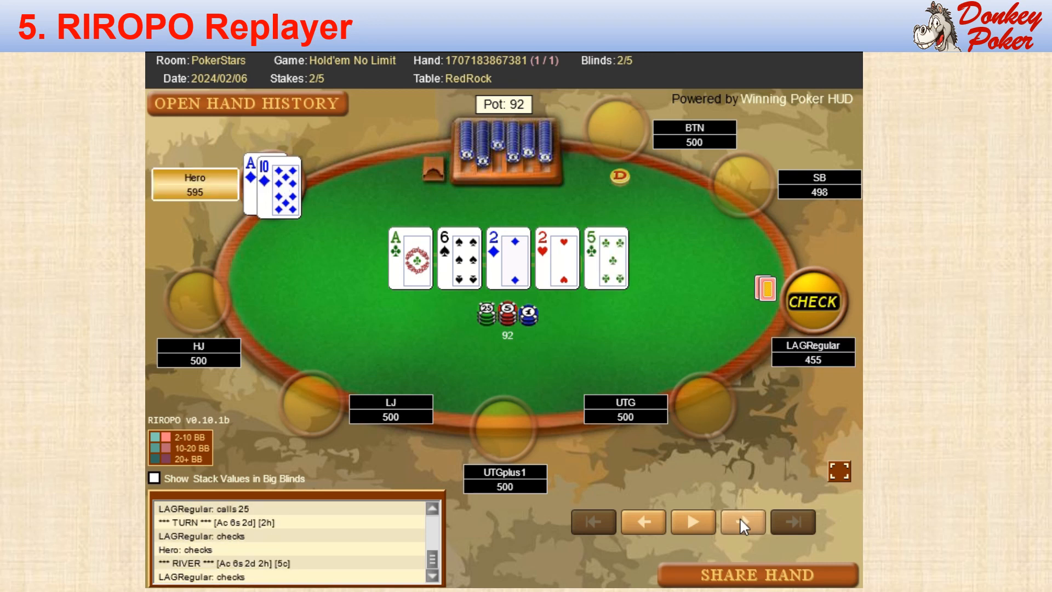
click(740, 518)
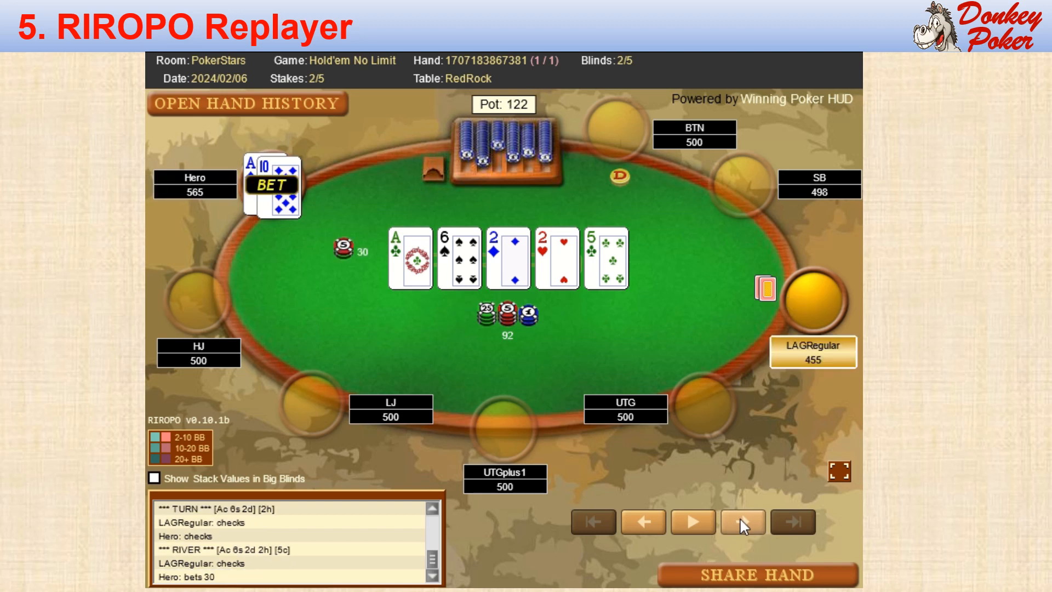
click(740, 517)
click(740, 518)
click(740, 517)
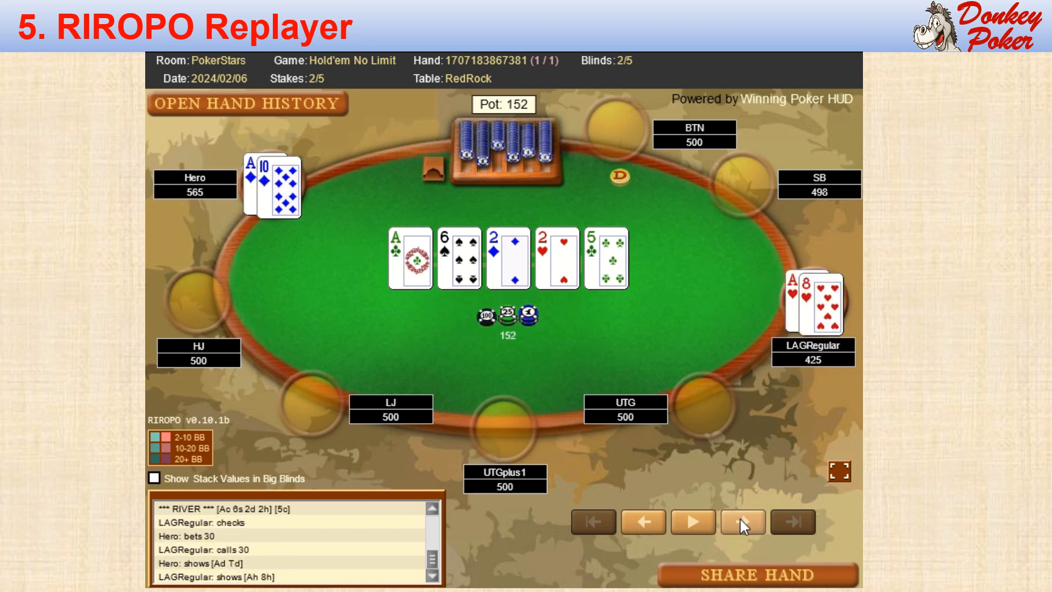
click(740, 517)
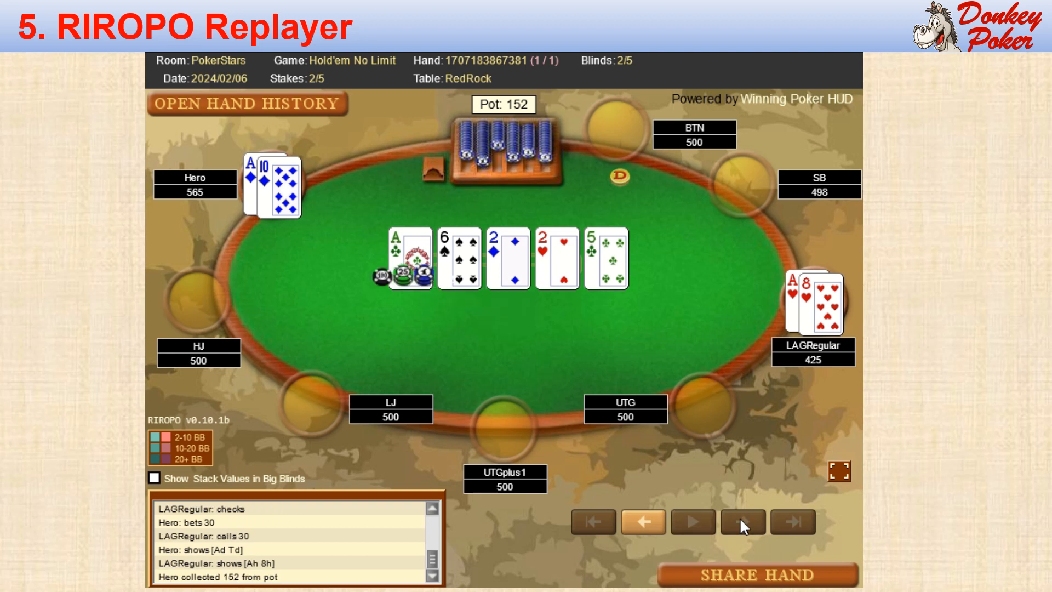